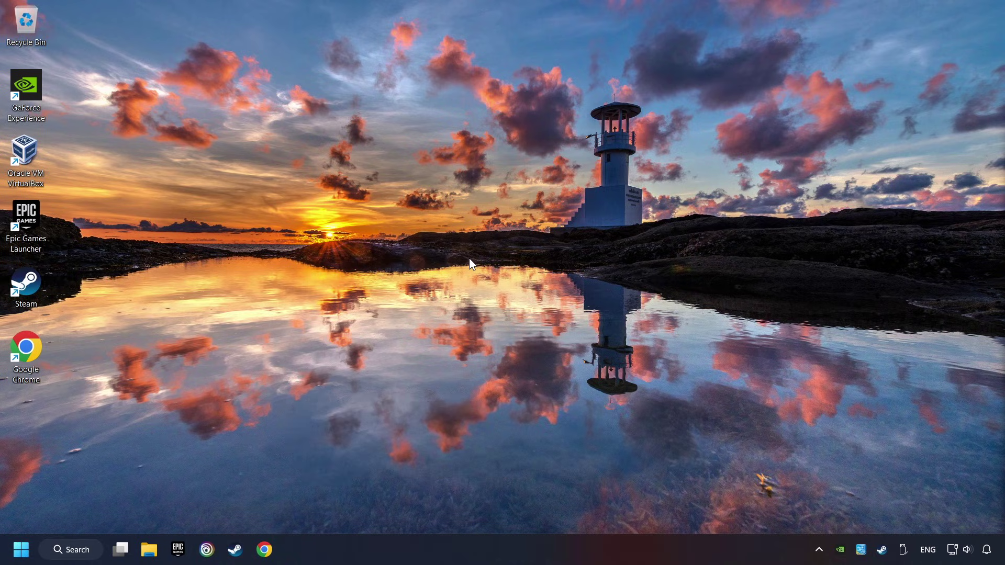
Step: Find 'edit power plan' and return to the Power Options list of Balanced, High performance and Power saver plans
click(79, 547)
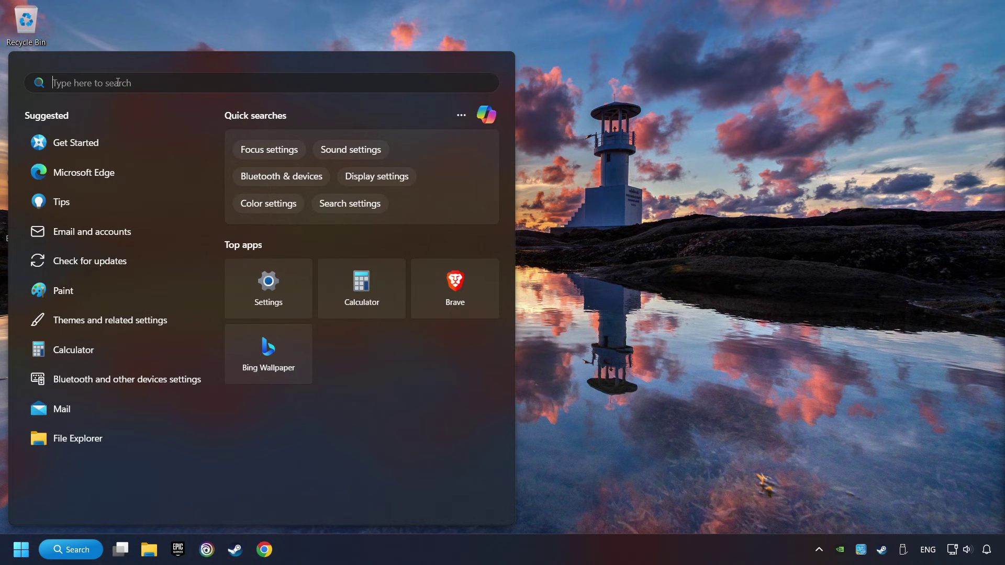
text(edit power plan)
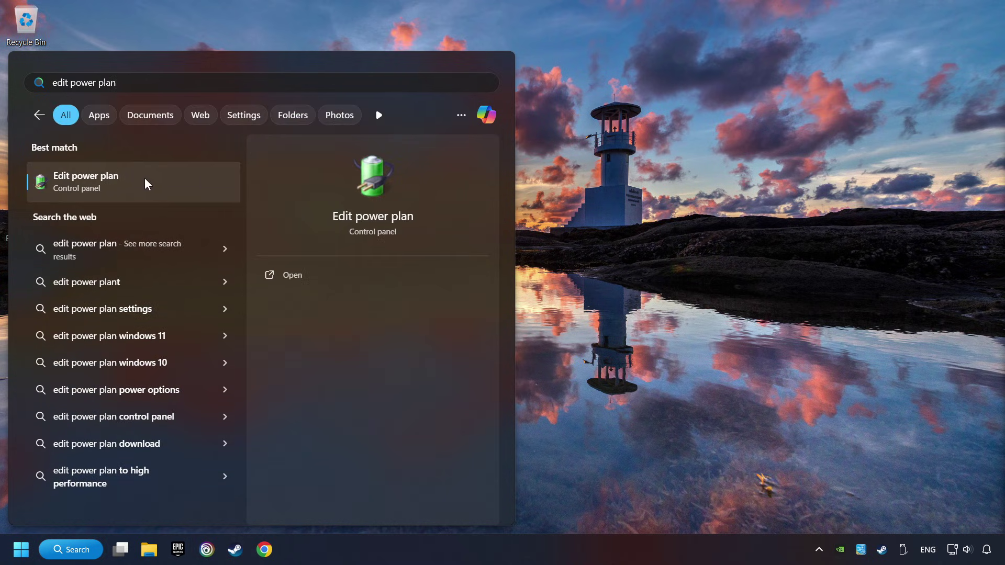
click(194, 180)
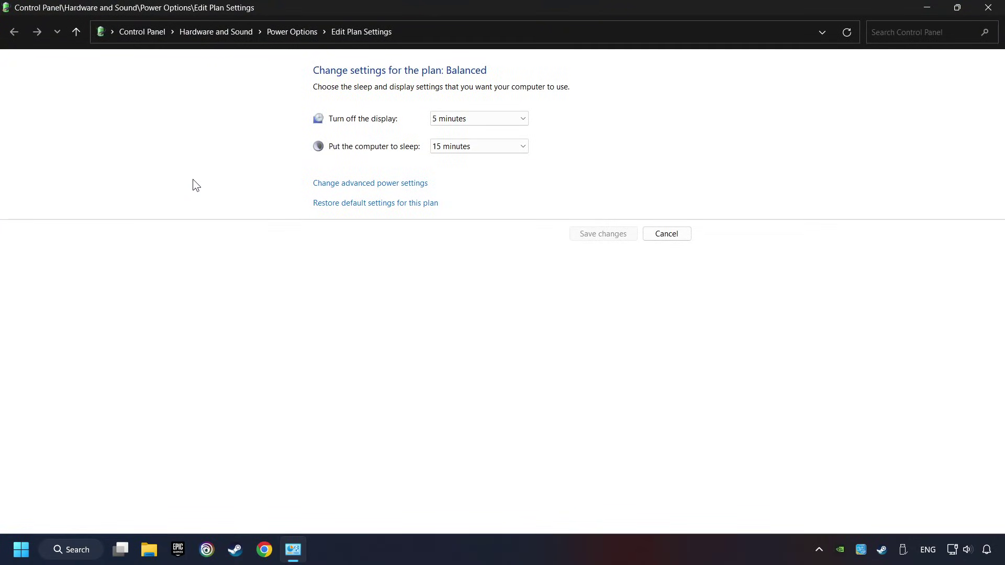
click(293, 32)
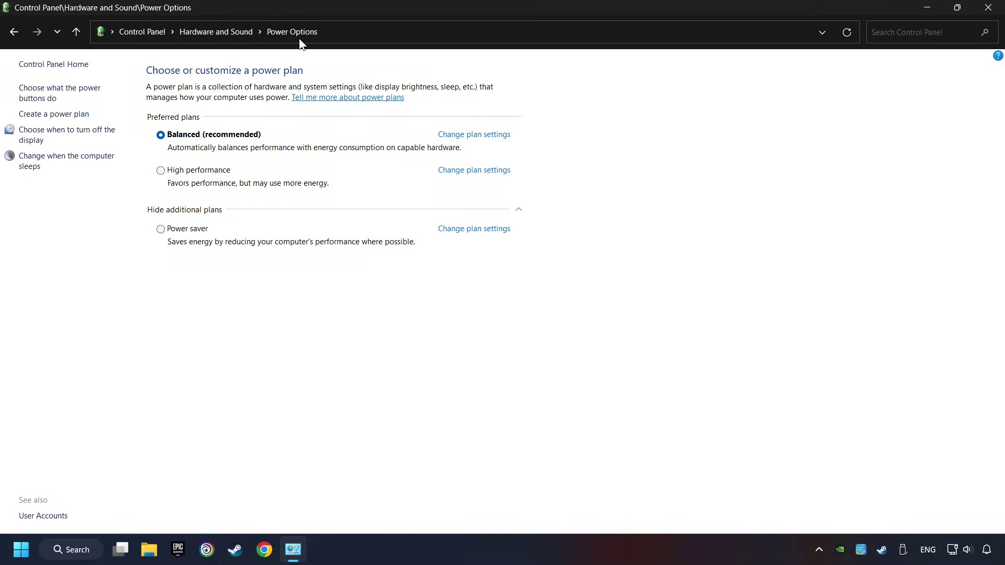
Step: Launch Command Prompt as administrator from a 'cmd' search
click(84, 555)
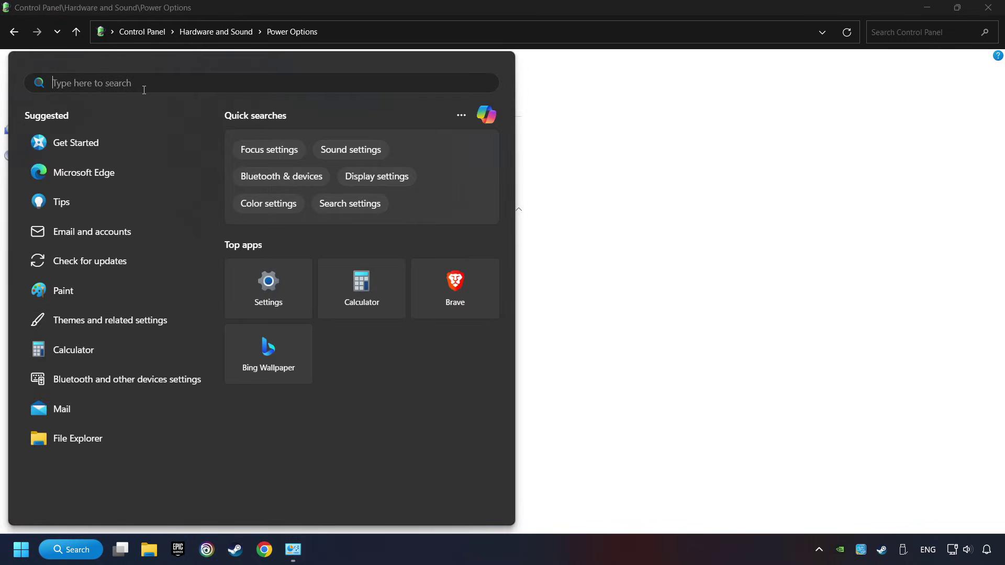
text(cmd)
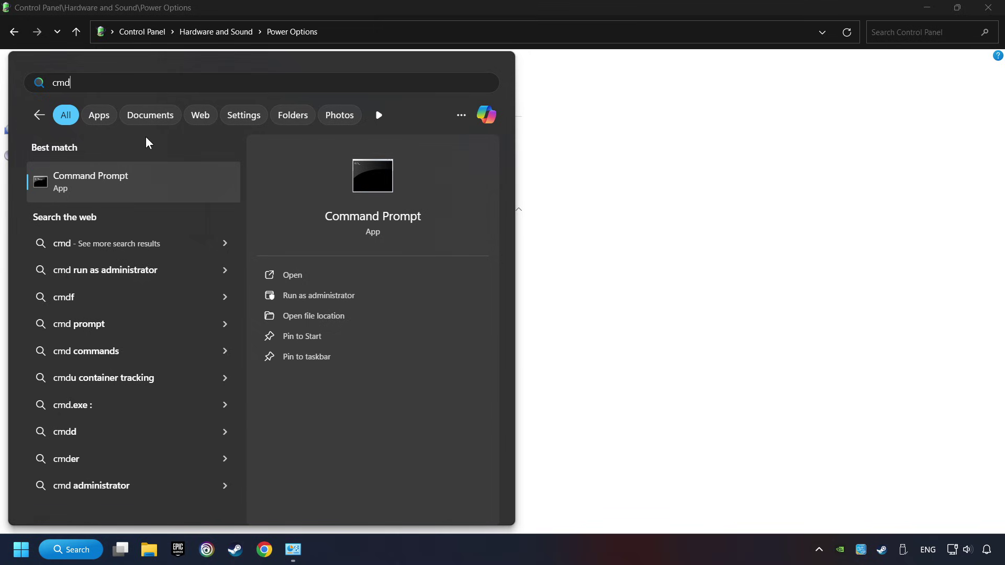
right_click(197, 179)
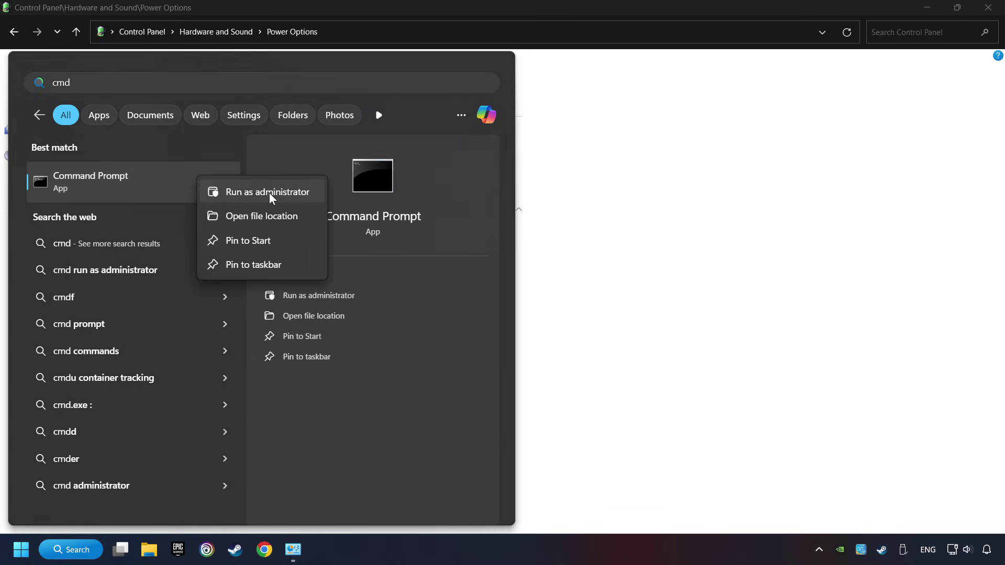
click(237, 193)
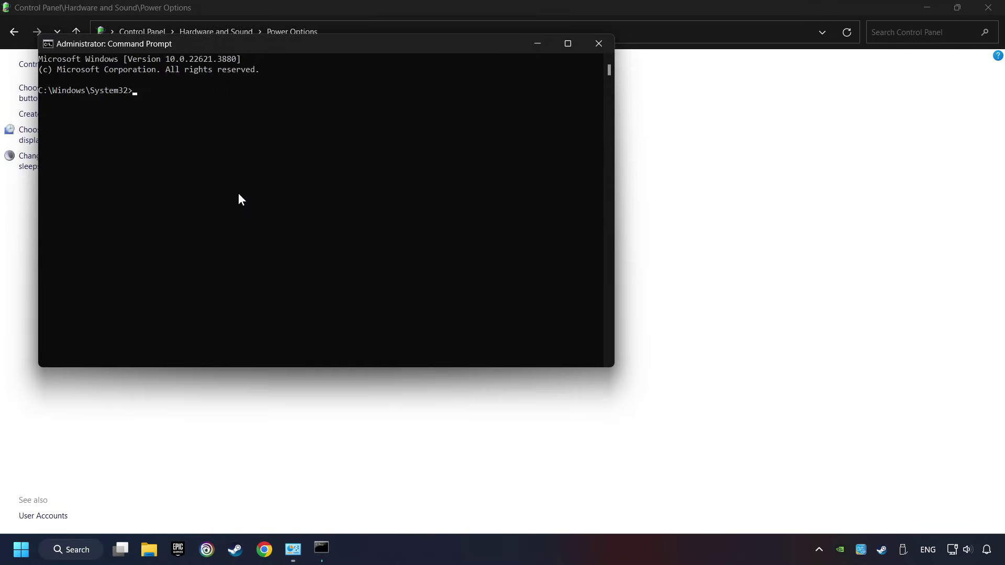
Step: Copy the powercfg -duplicatescheme command from the note, paste it into Command Prompt and run it
drag(258, 46, 230, 205)
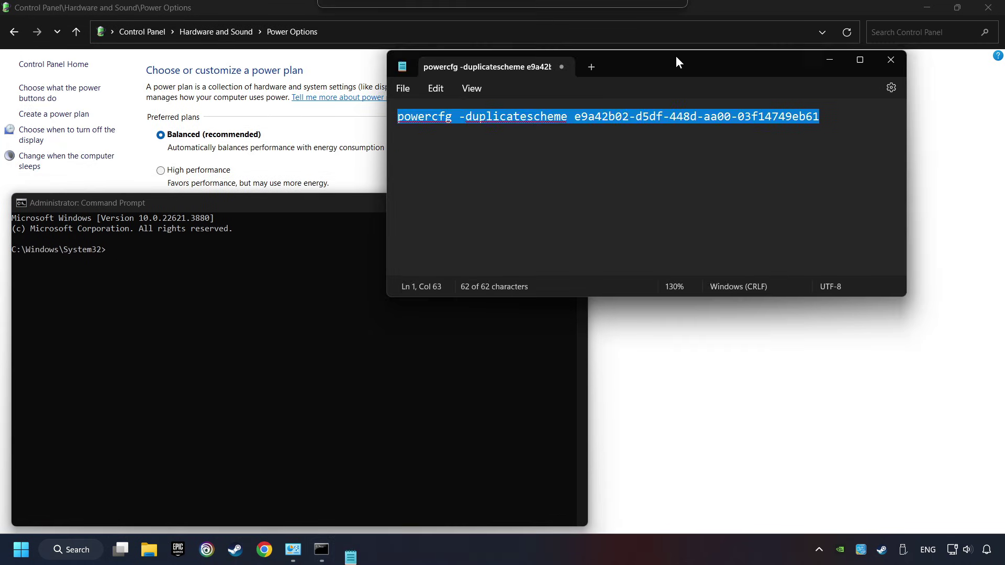
drag(676, 56, 768, 34)
right_click(711, 90)
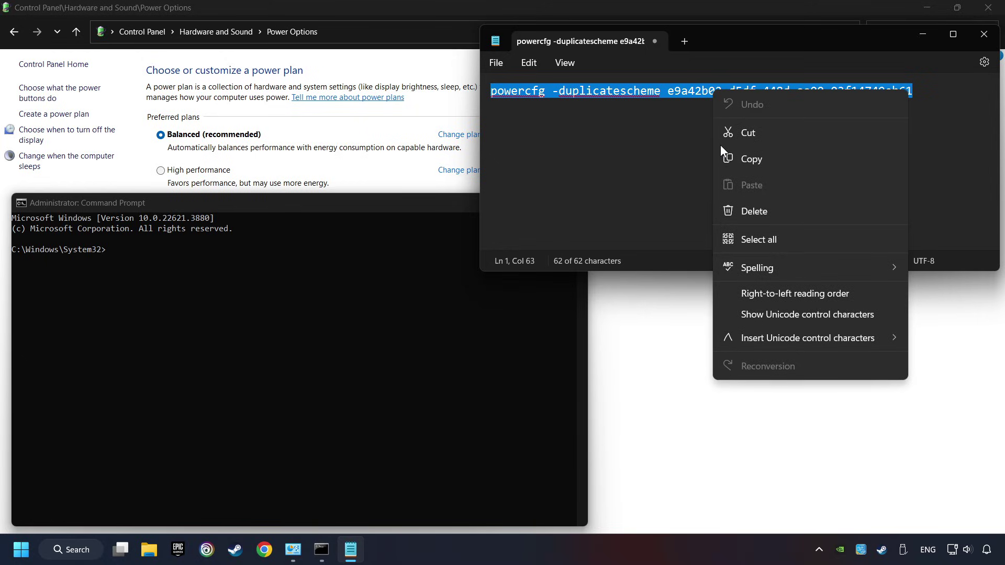
click(731, 157)
right_click(194, 202)
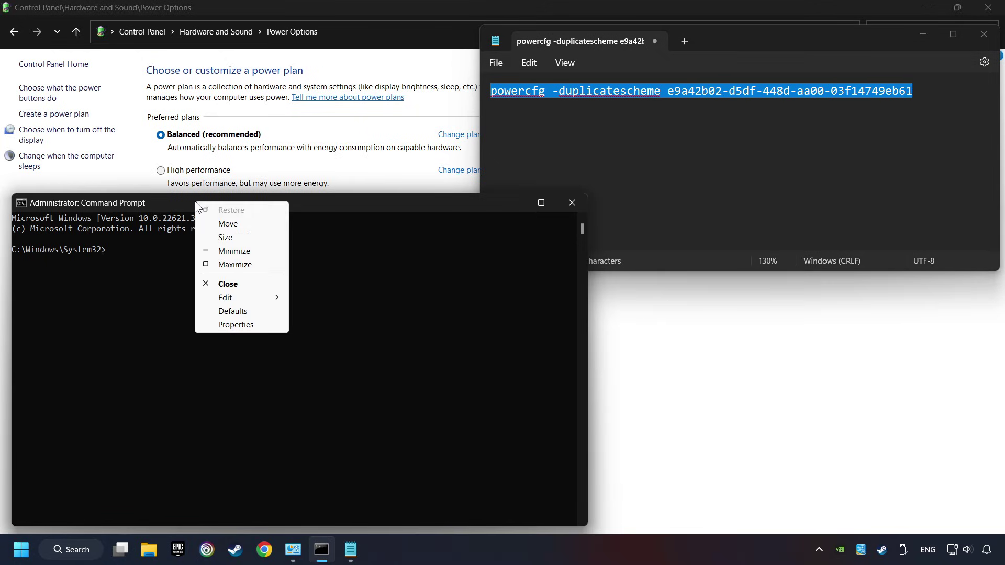
mouse_move(232, 296)
click(347, 320)
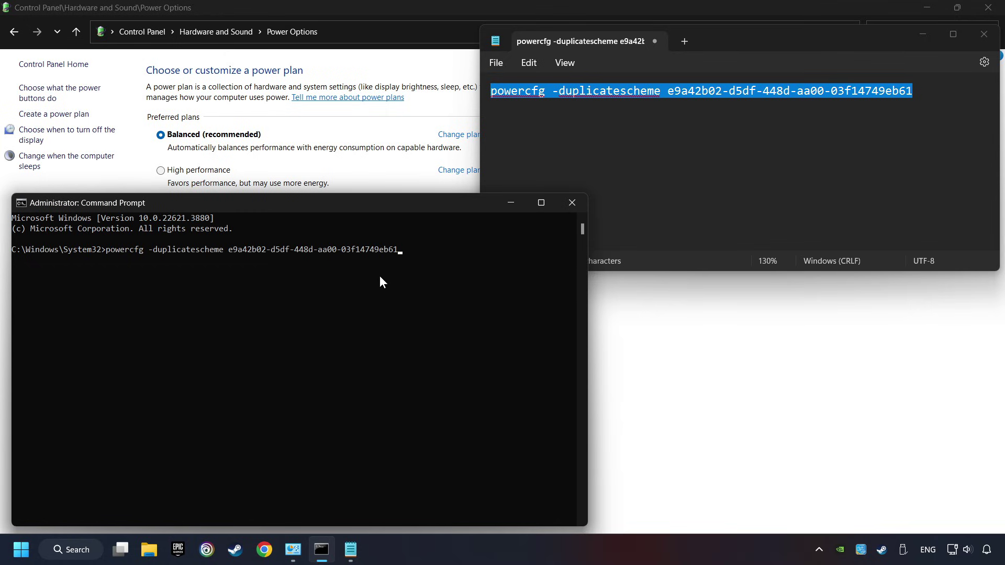
key(Return)
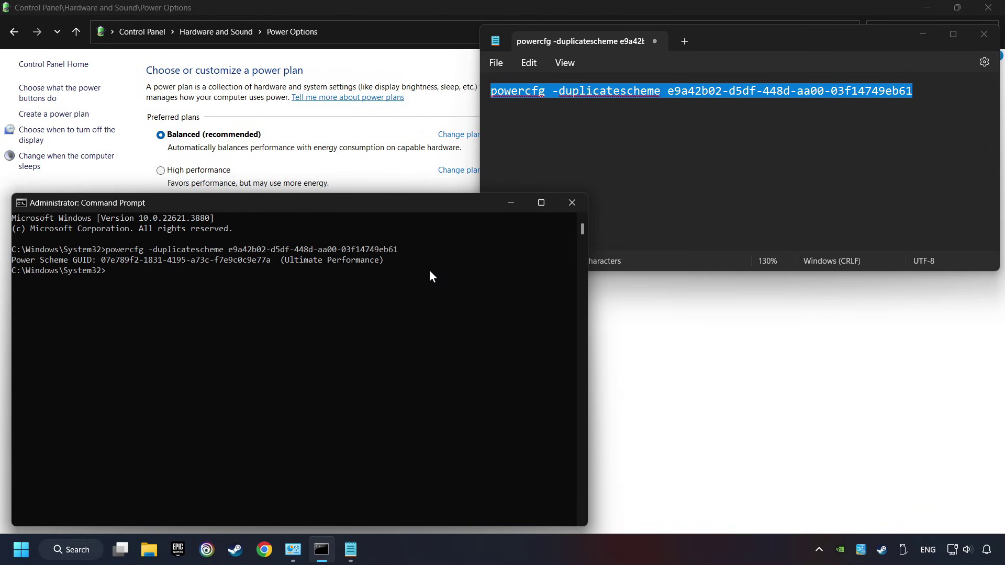
Step: Close the note without saving and close Command Prompt
click(625, 102)
key(alt+F4)
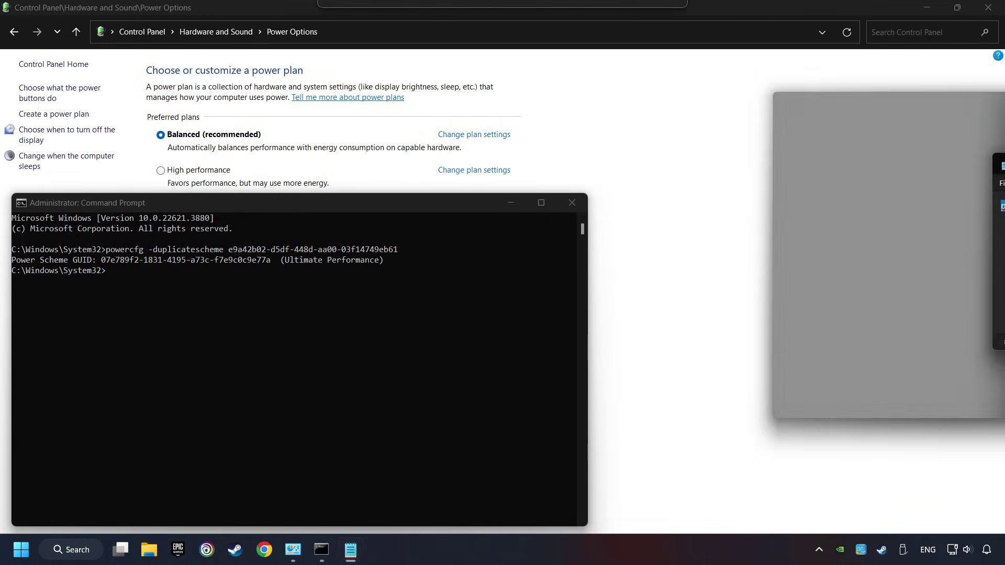
drag(458, 210, 689, 160)
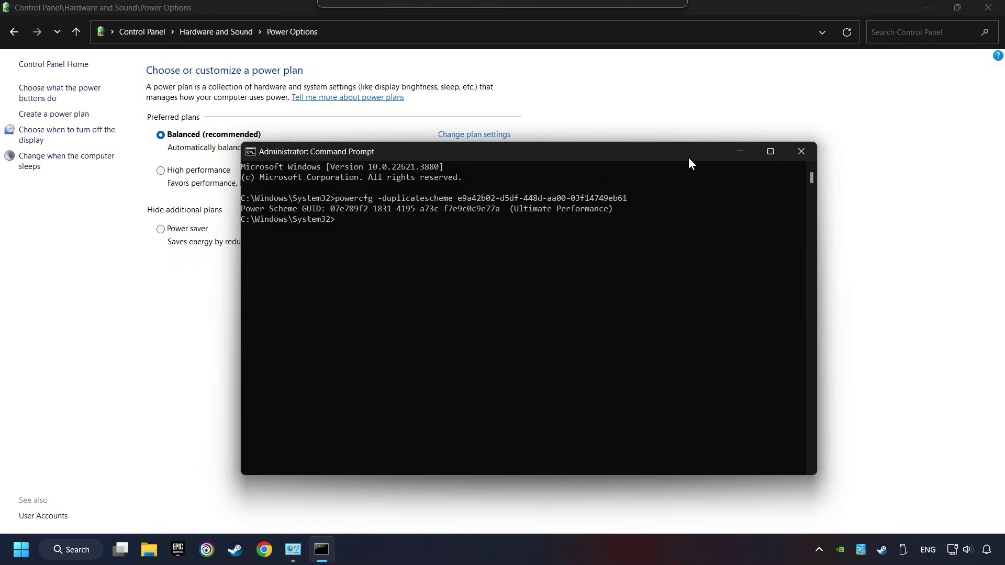
click(803, 151)
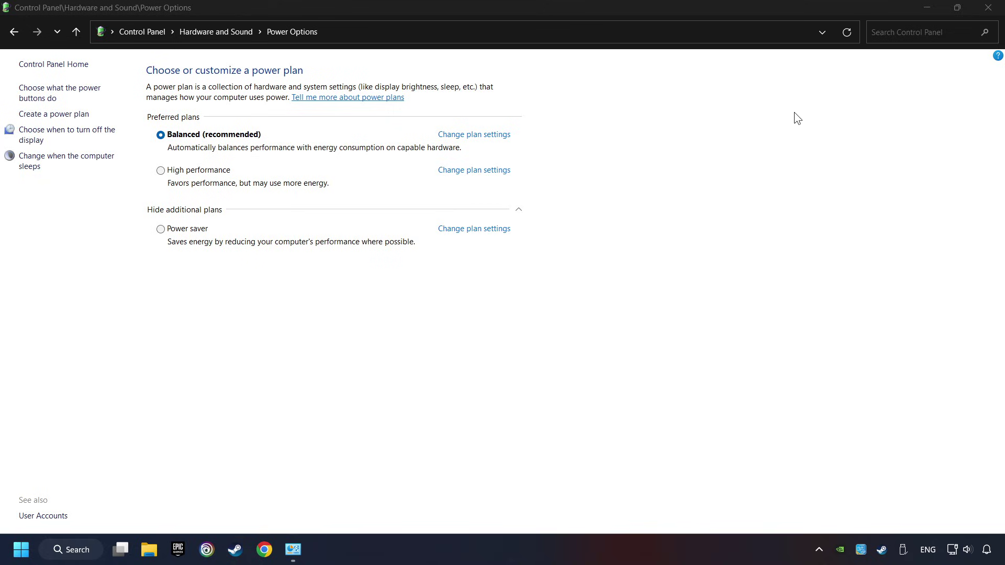
Step: Refresh Power Options, select the new Ultimate Performance plan, and close Control Panel
click(847, 33)
click(192, 212)
click(192, 212)
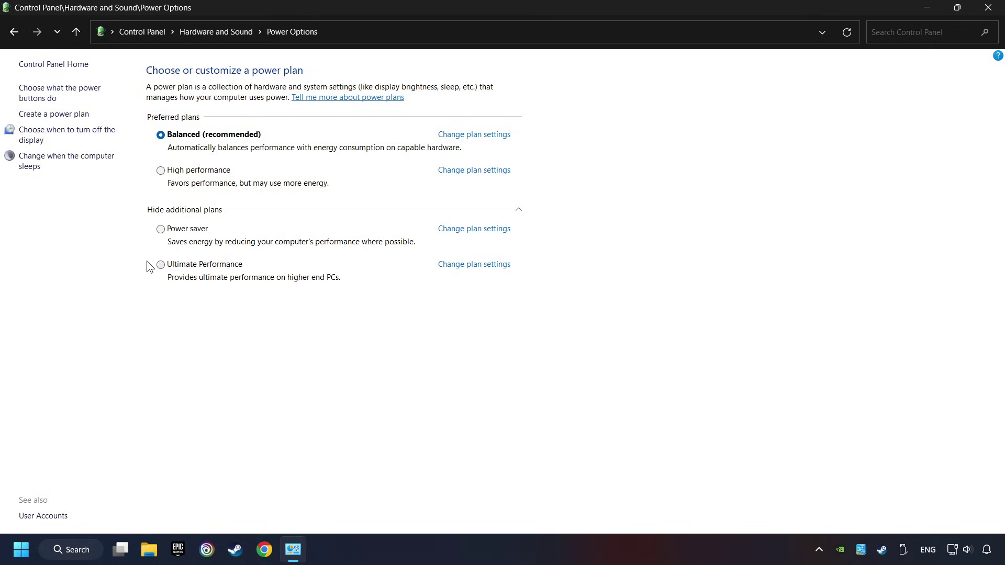
click(168, 267)
click(983, 12)
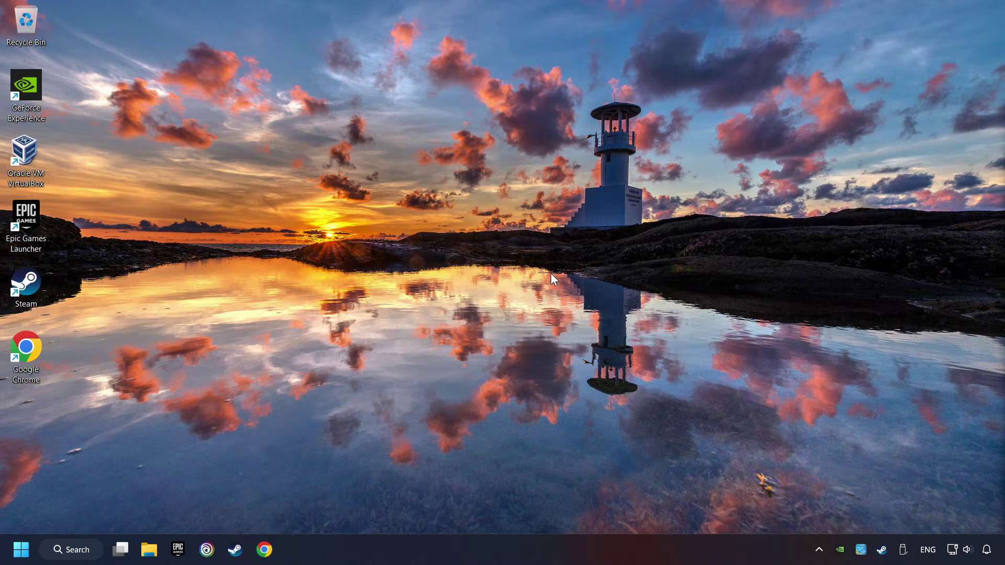
Step: Switch the Game Mode toggle On from the 'game mode settings' page and close Settings
click(75, 551)
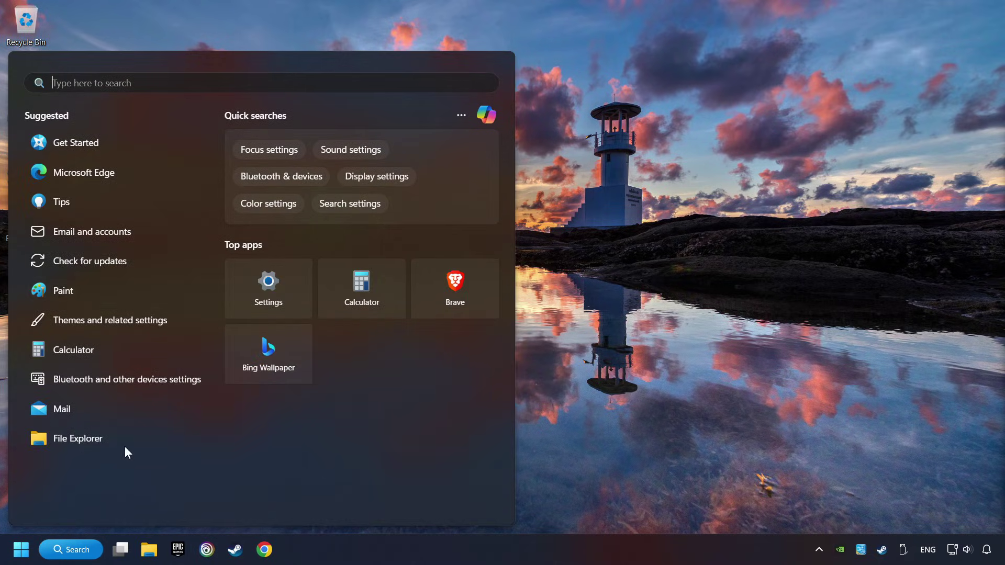
text(game m)
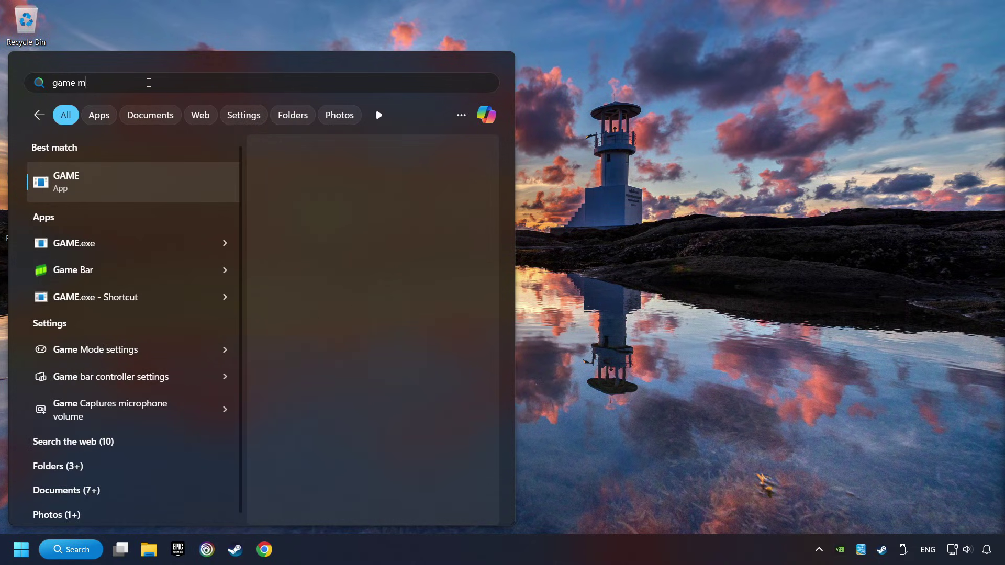
text(ode settings)
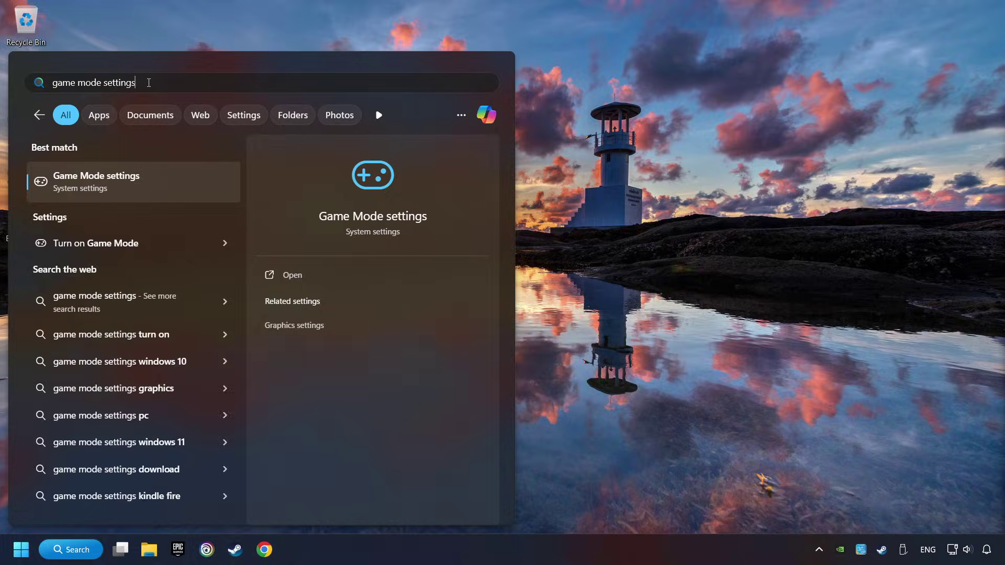
click(204, 183)
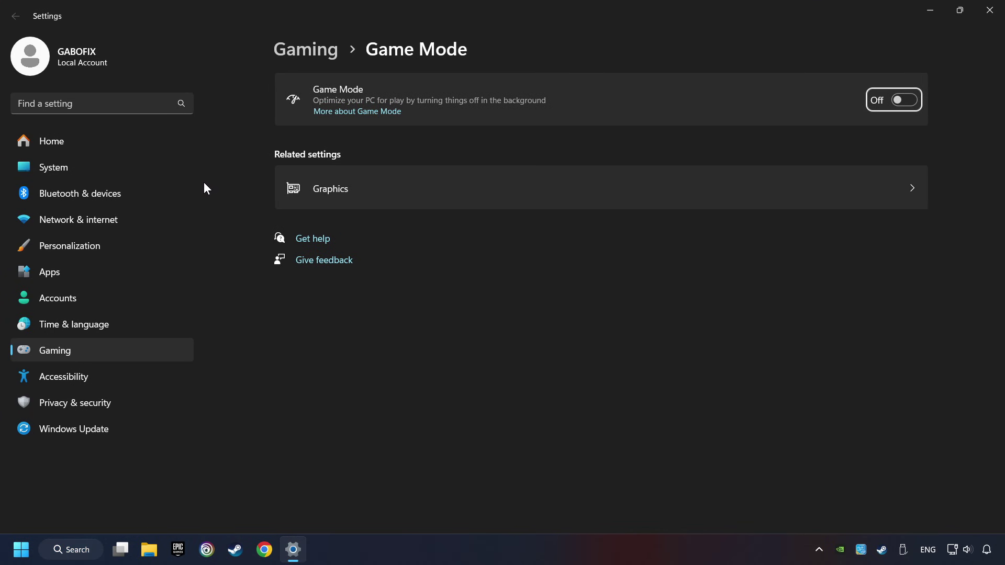
click(896, 104)
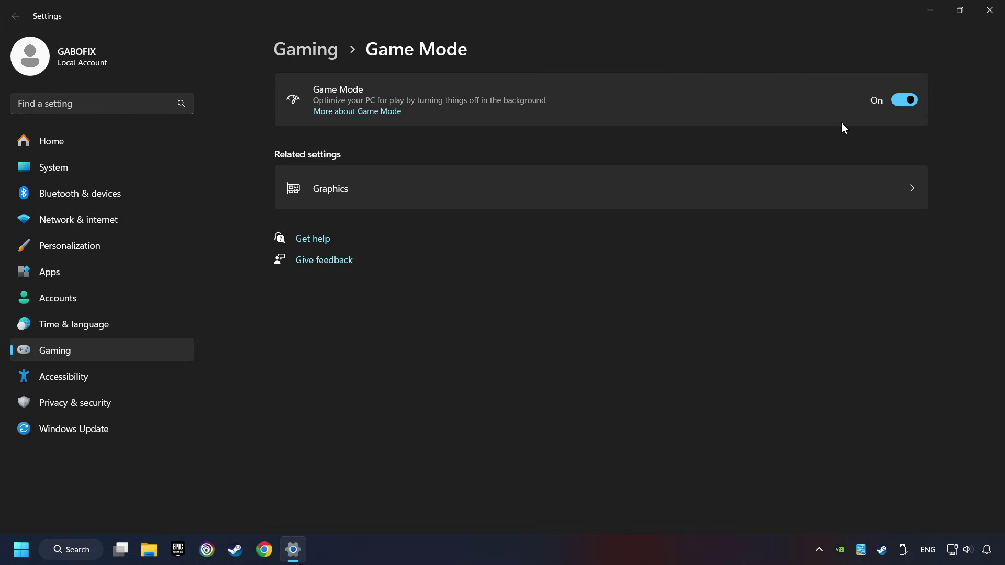
click(988, 11)
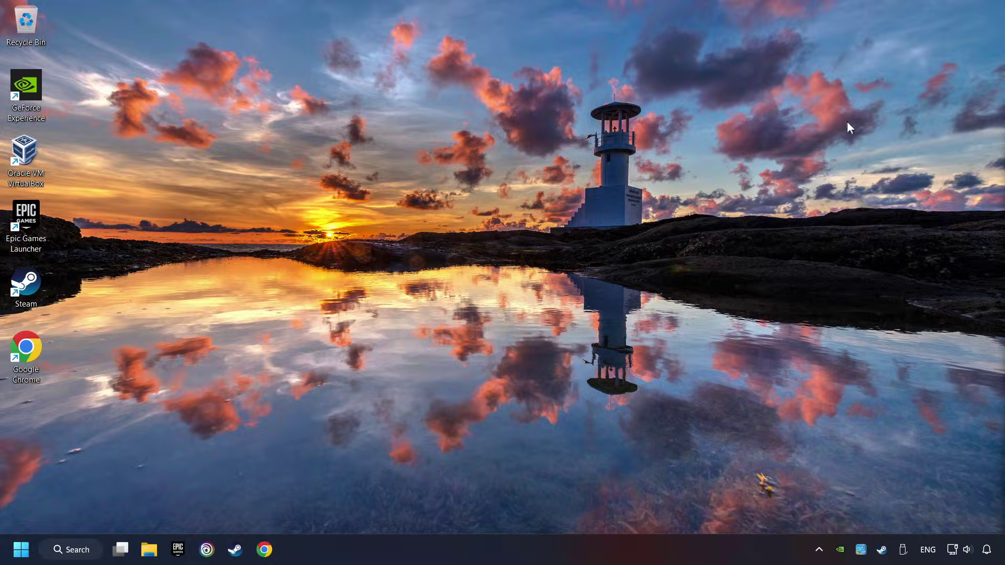
Step: Open the Storage settings' cleanup recommendations
click(80, 554)
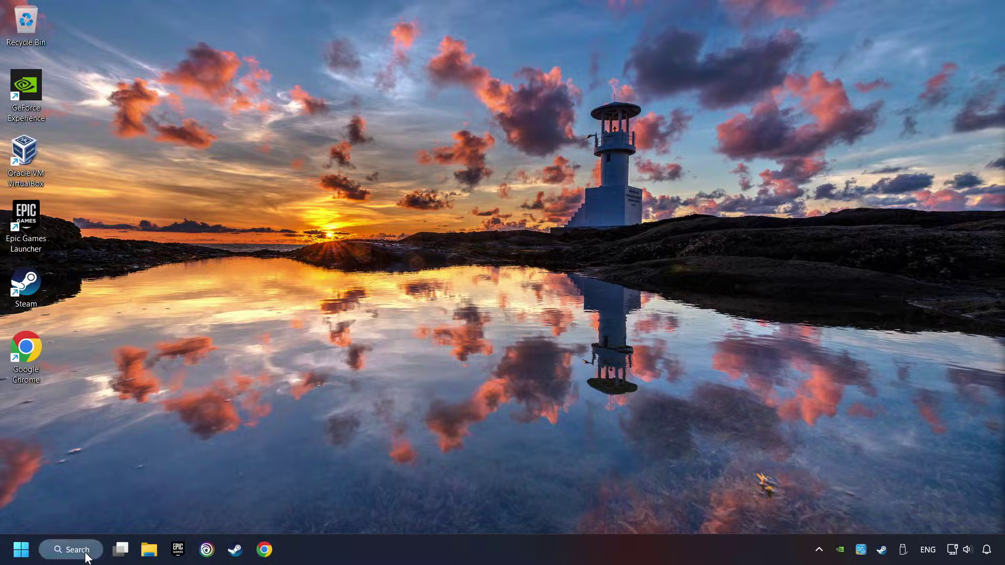
text(storage)
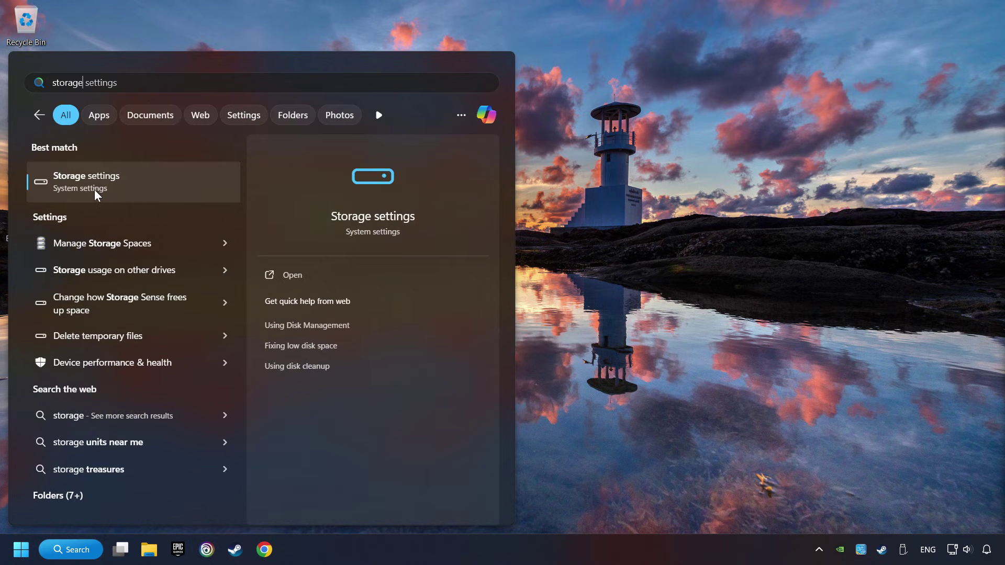
click(183, 180)
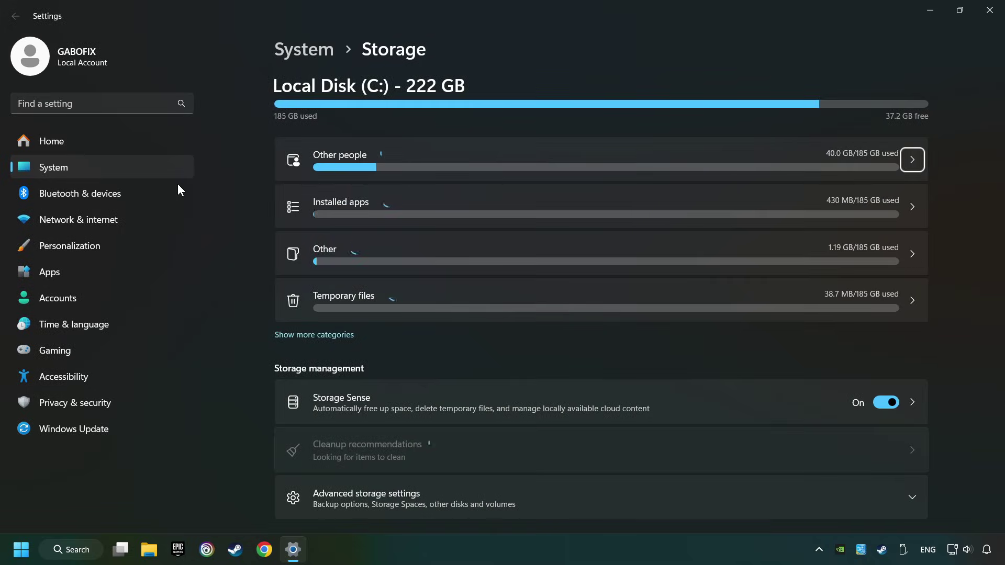
scroll(244, 248, down, 3)
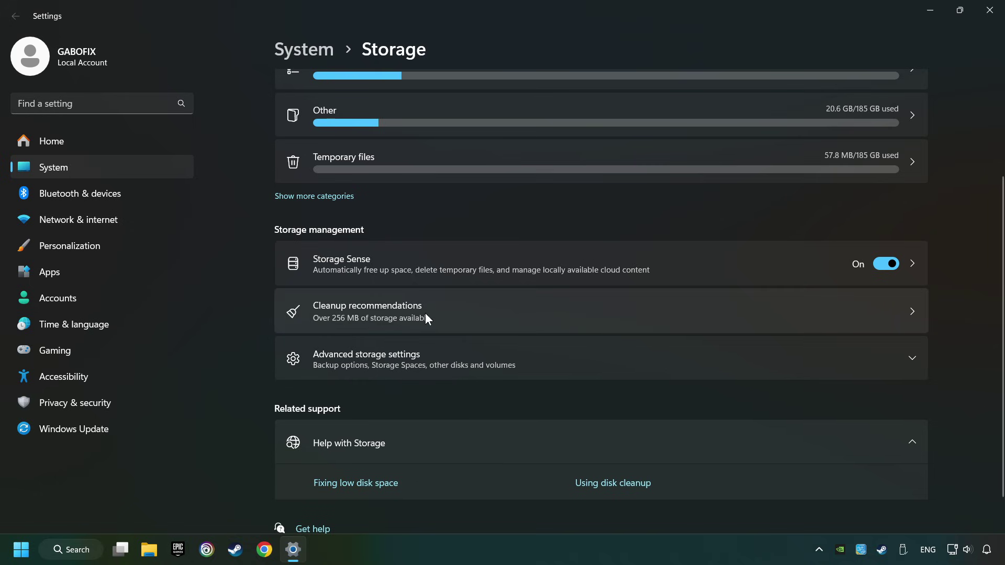
click(500, 315)
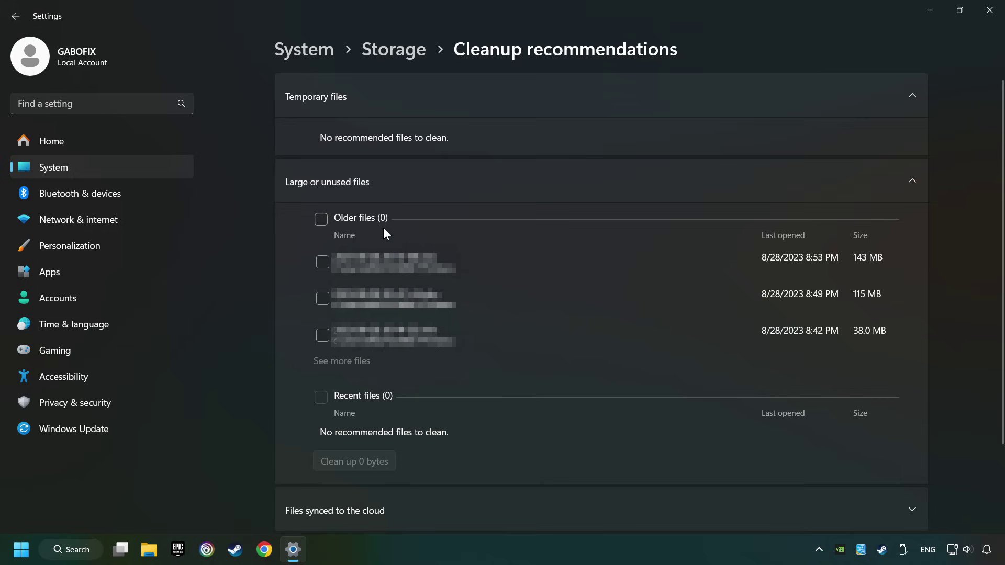
Step: Permanently delete the 115 MB older file and close Settings
click(323, 303)
scroll(335, 361, down, 2)
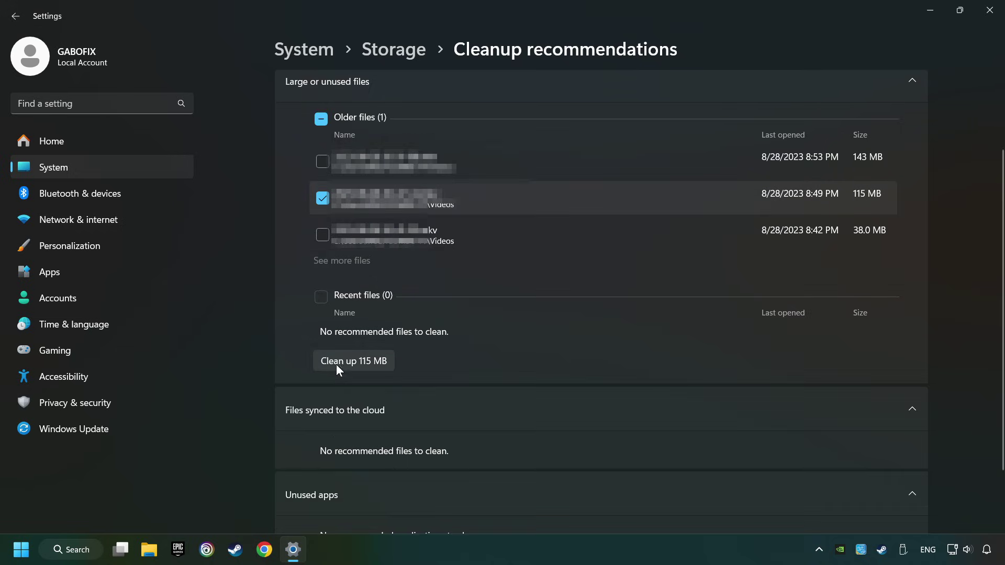
click(378, 363)
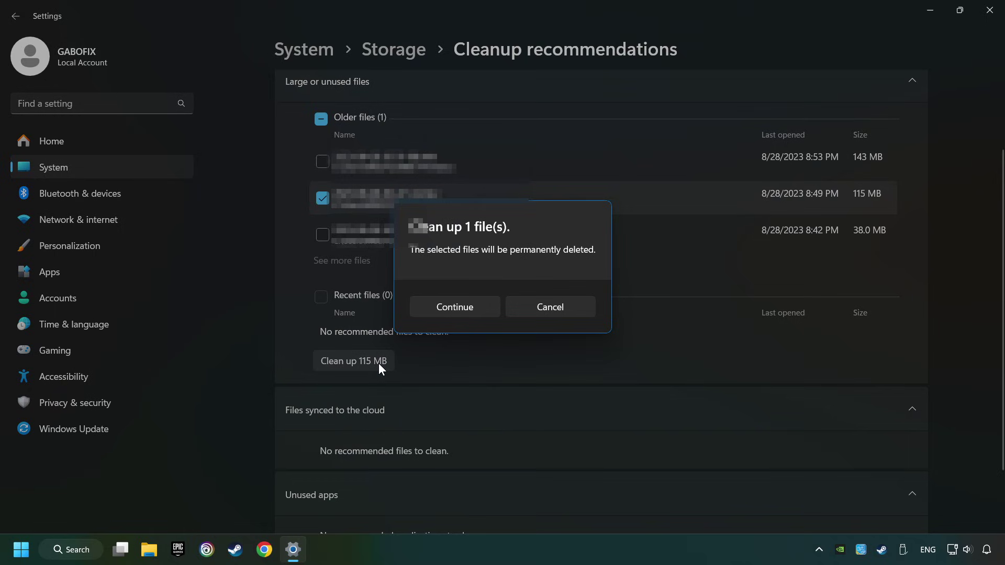
click(451, 305)
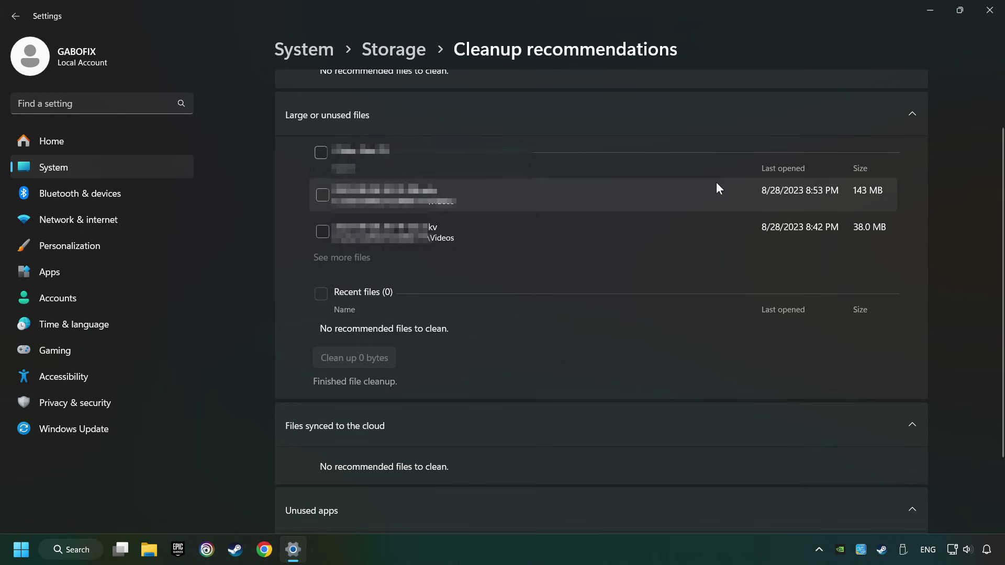
click(989, 11)
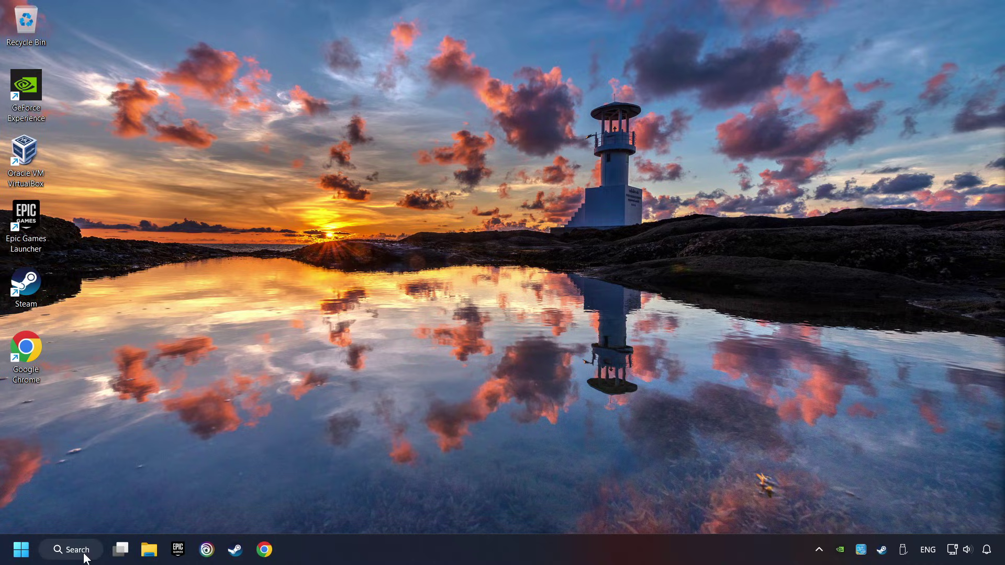
Step: Delete everything in the %temp% folder, skipping all files still in use
click(66, 549)
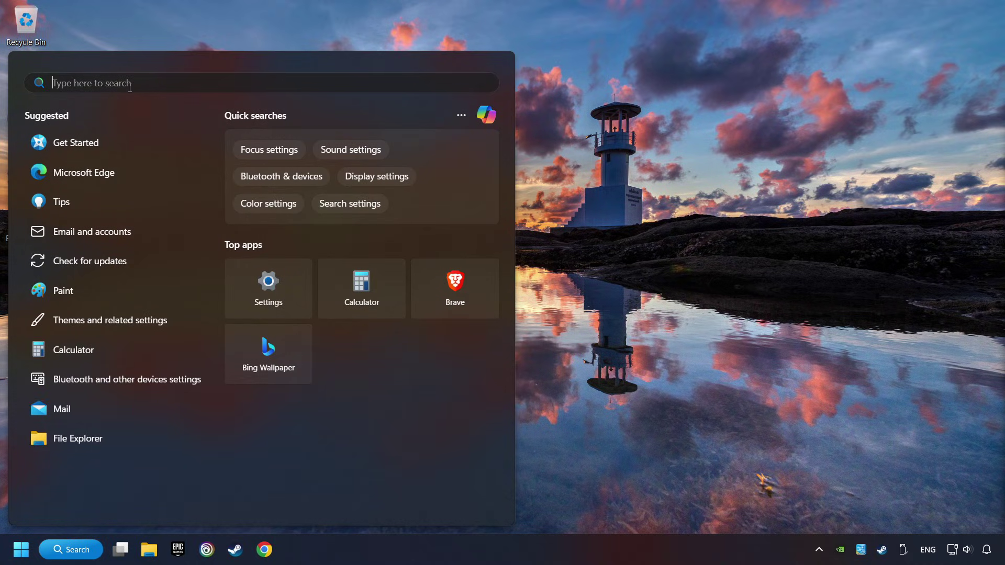
text(%temp%)
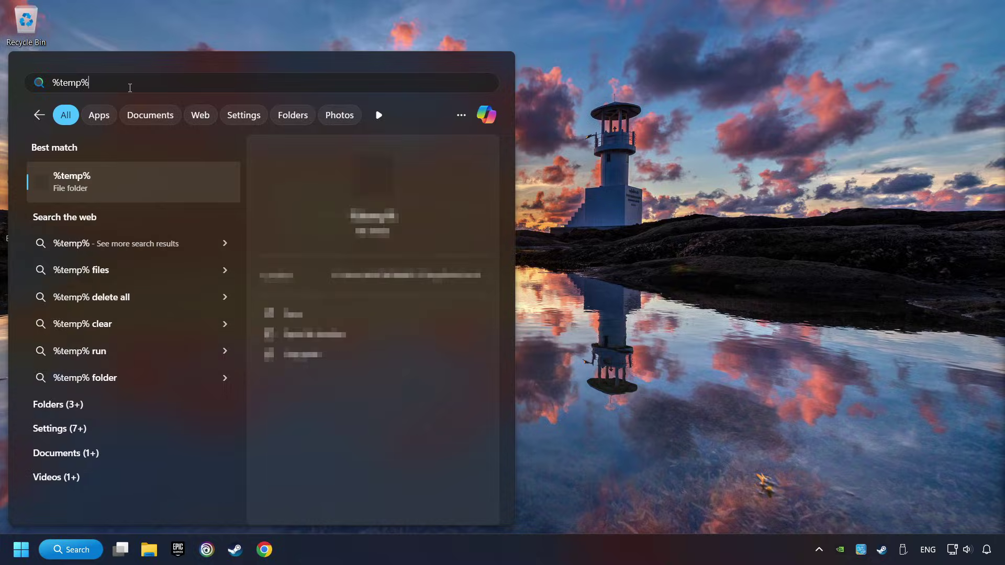
click(184, 185)
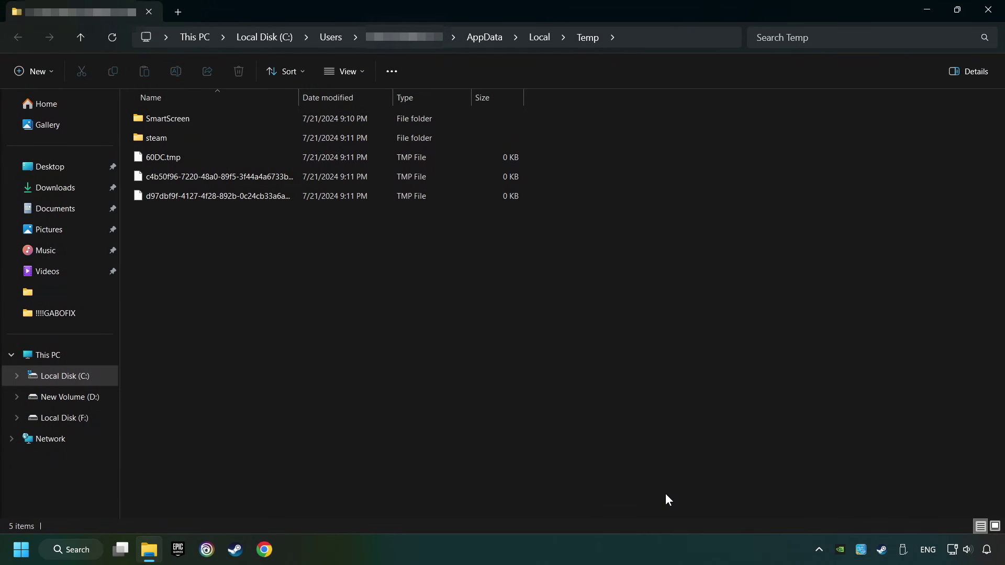
drag(667, 499, 166, 94)
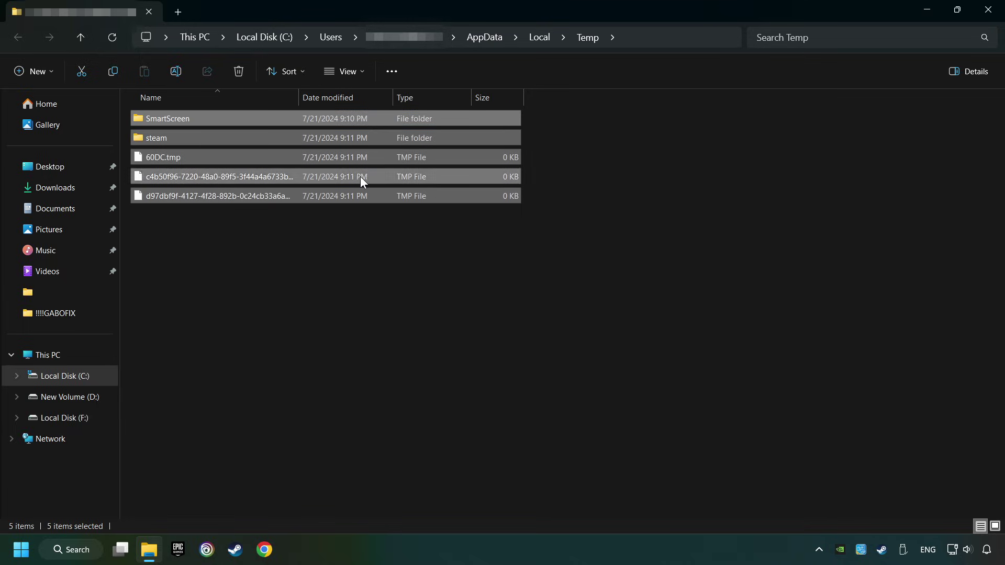
right_click(392, 156)
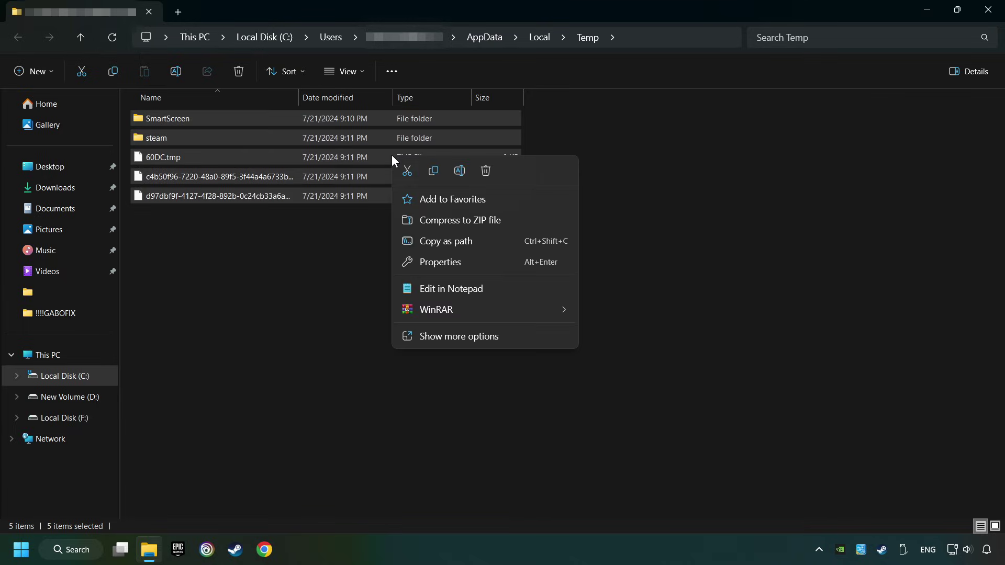
click(485, 172)
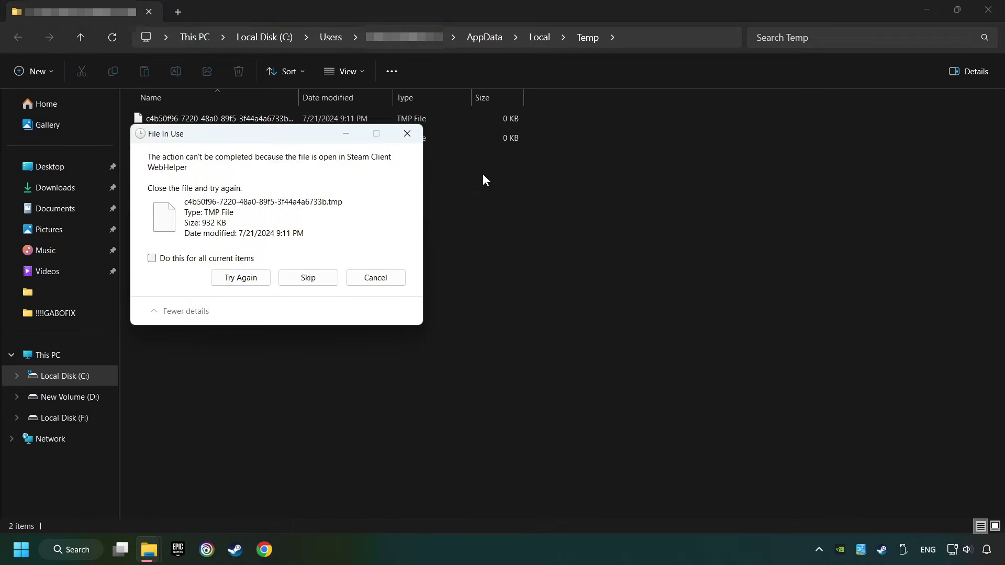
click(152, 258)
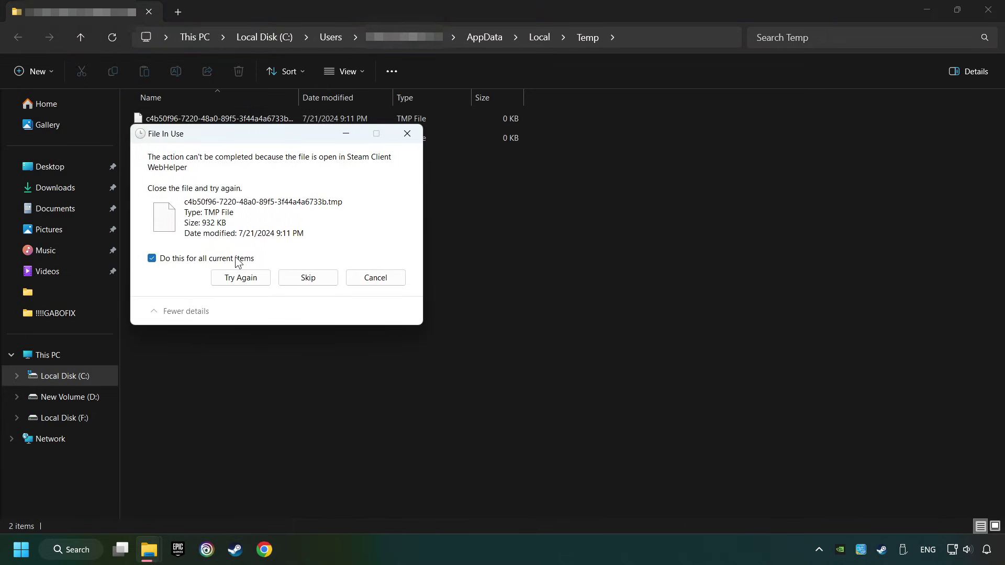
click(312, 278)
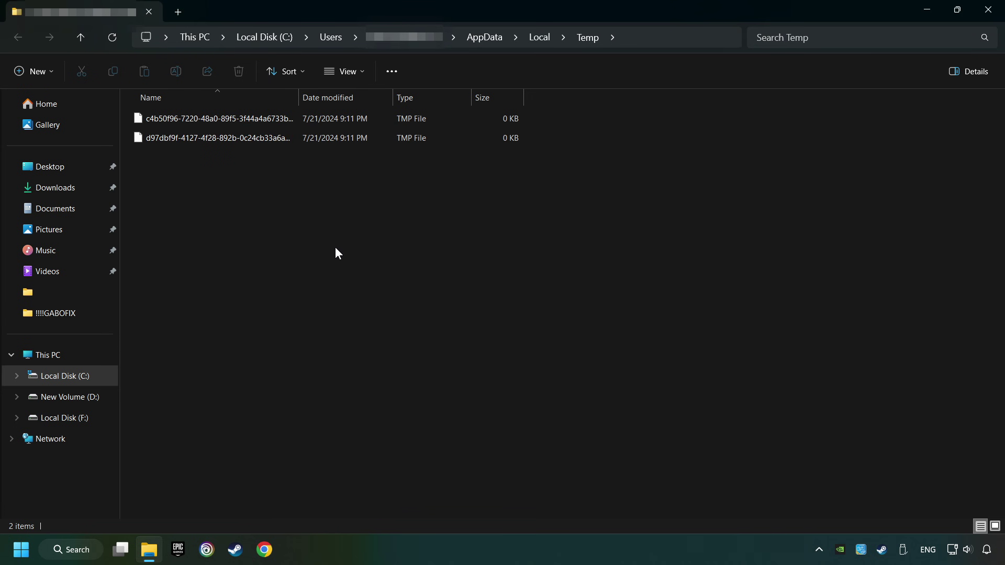
Step: Close the Temp folder and empty the Recycle Bin
click(987, 13)
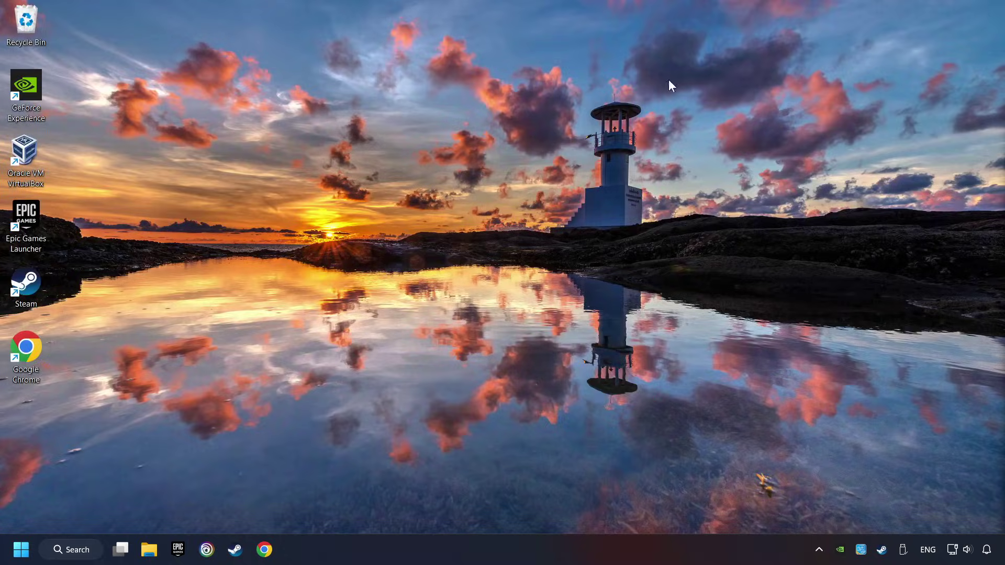
right_click(35, 30)
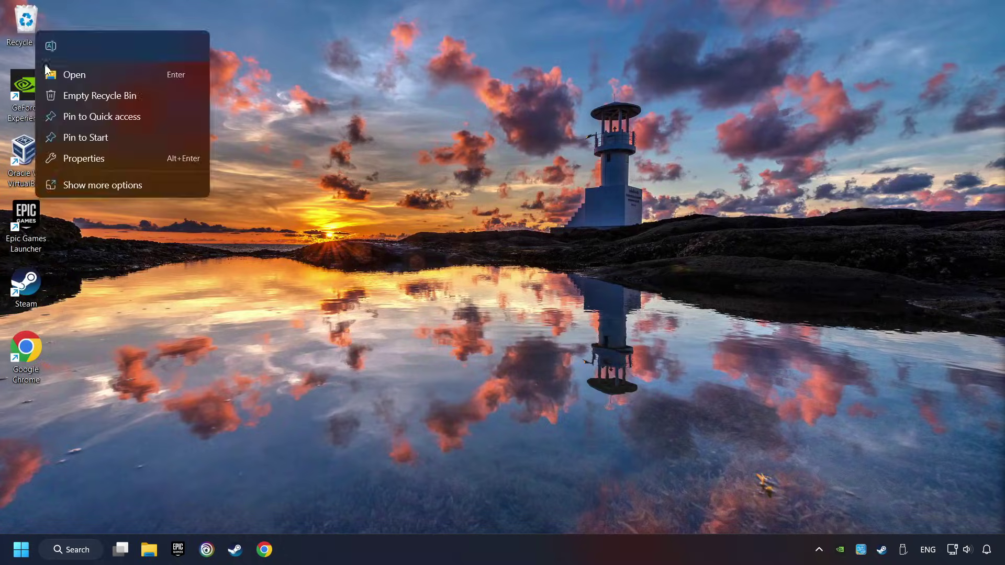
click(55, 93)
click(548, 320)
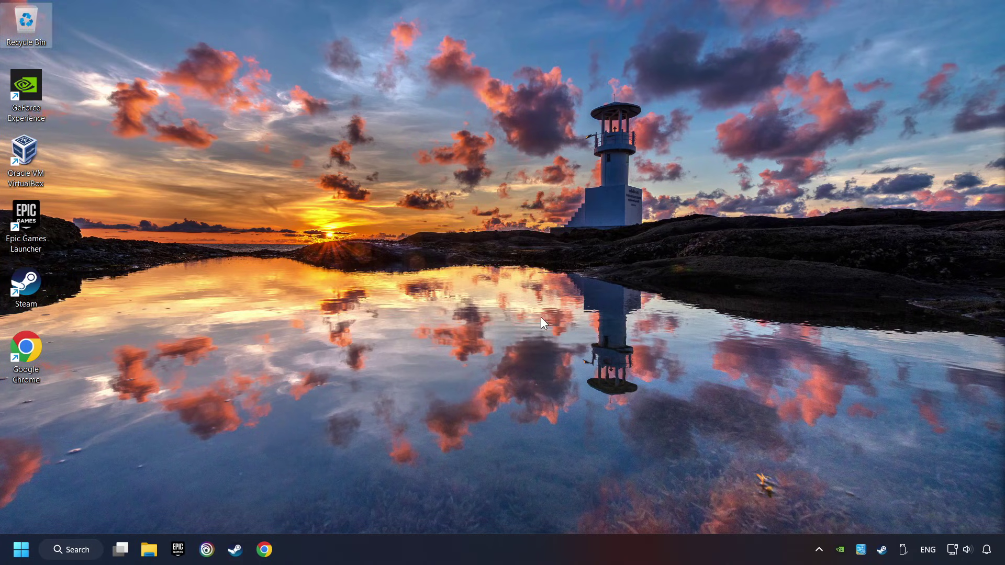
Step: Open Device Manager and select the NVIDIA GeForce GTX 1050 Ti under Display adapters
click(77, 549)
text(d)
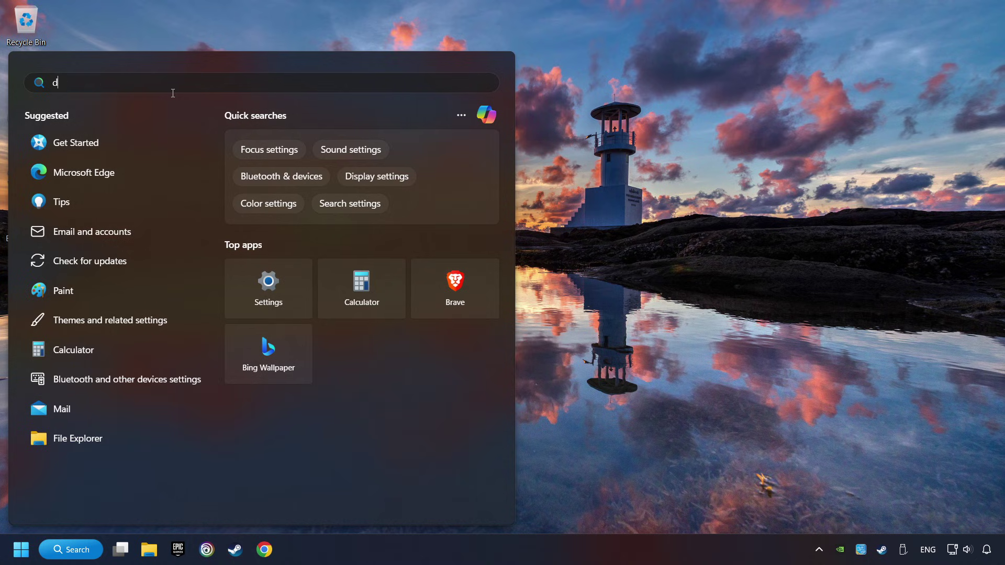
text(evice manager)
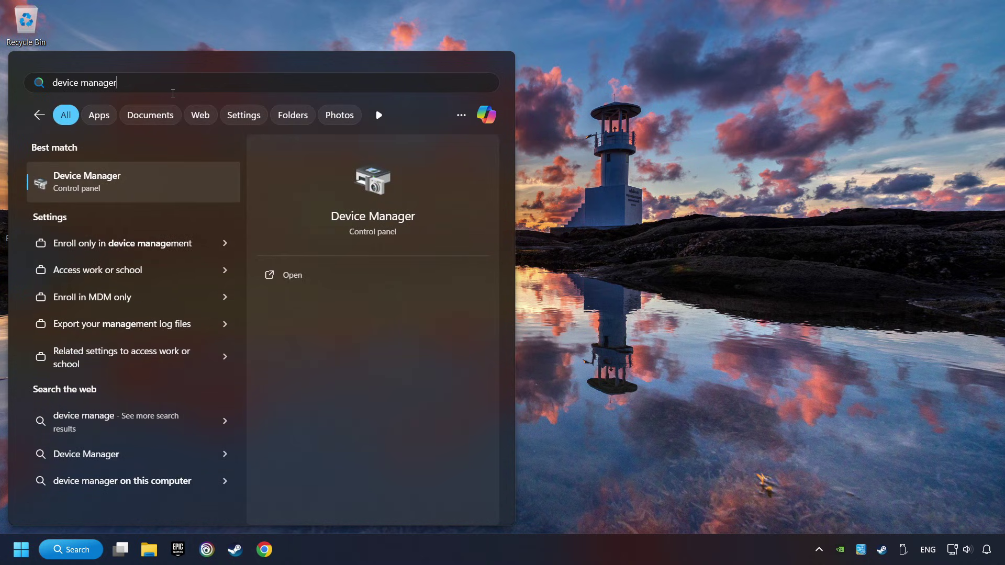
click(188, 183)
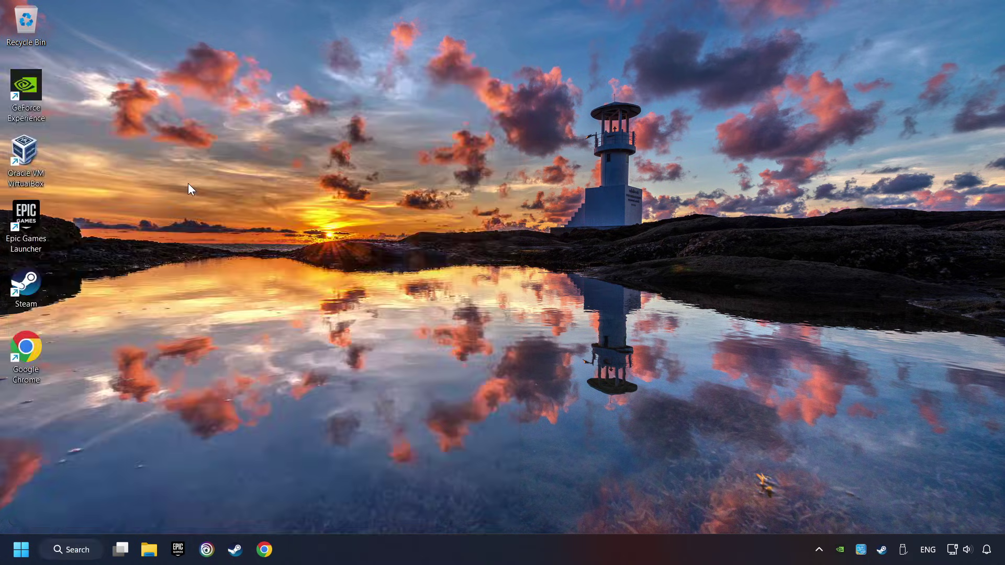
drag(220, 40, 395, 98)
click(301, 199)
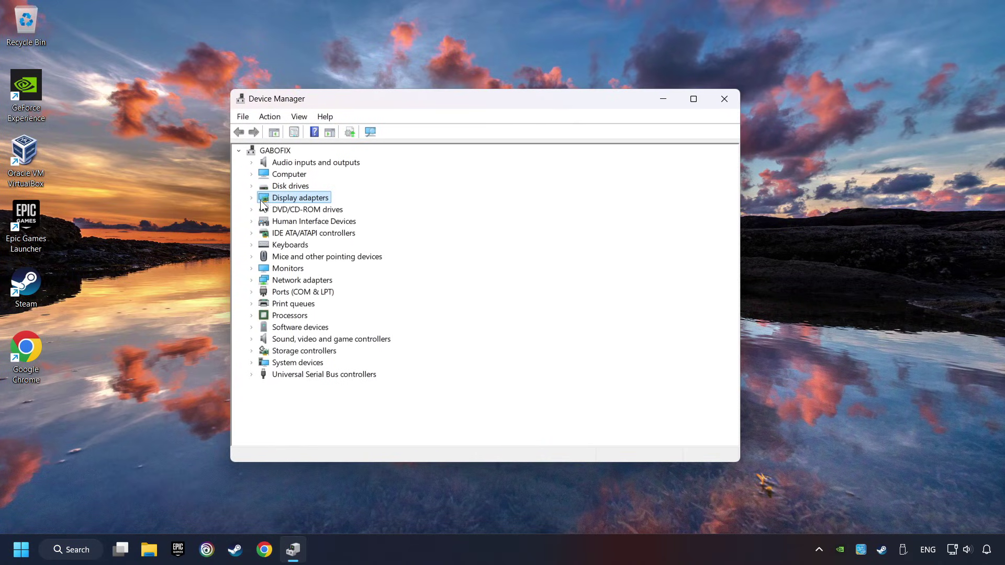
click(251, 198)
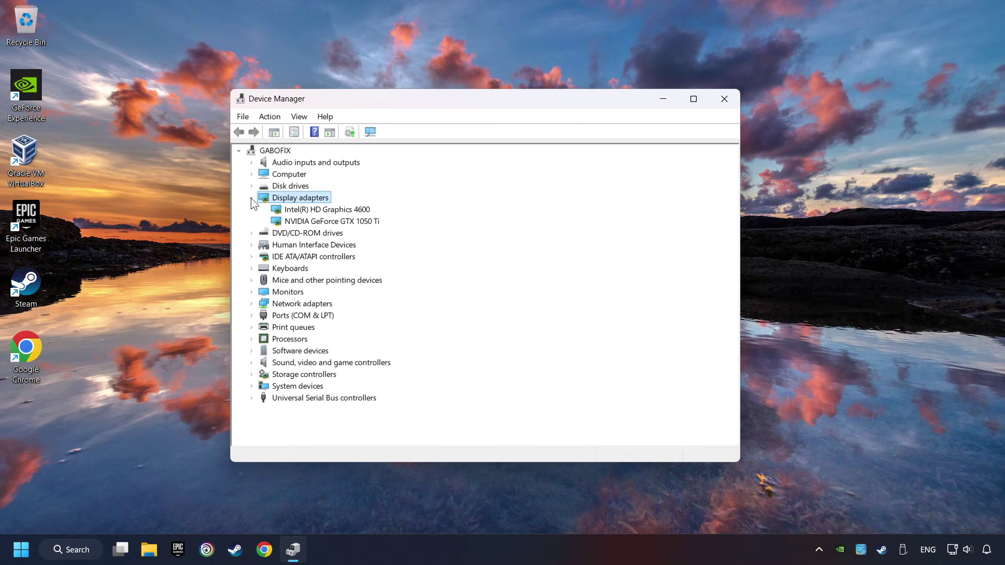
click(305, 221)
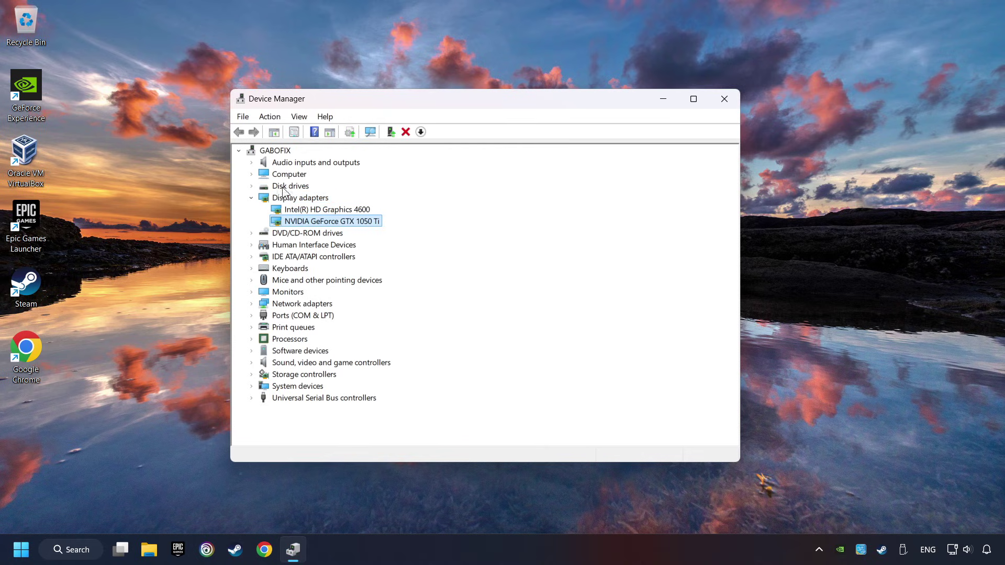
Step: Search automatically for an updated NVIDIA driver and close the result showing the best is installed
right_click(321, 222)
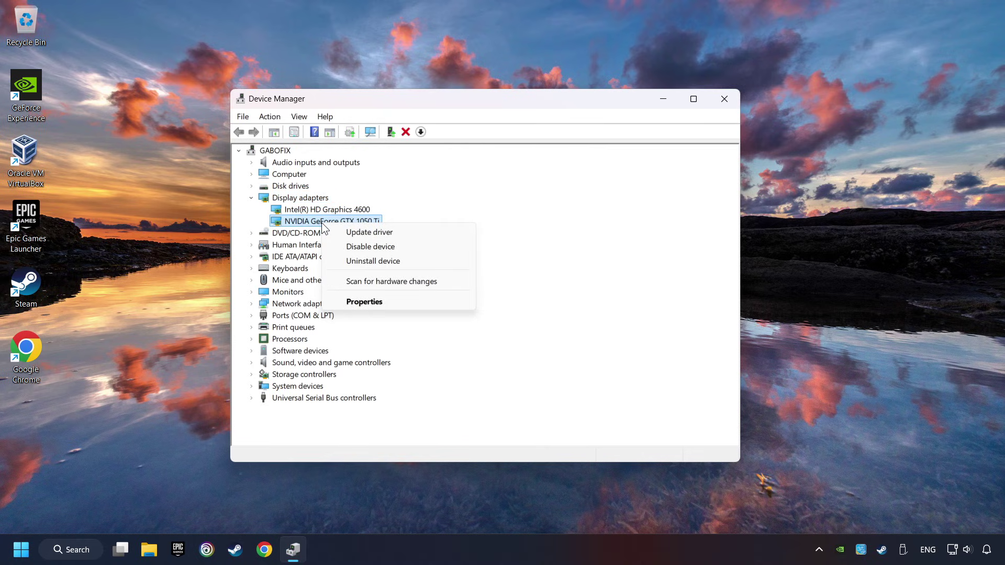
click(401, 232)
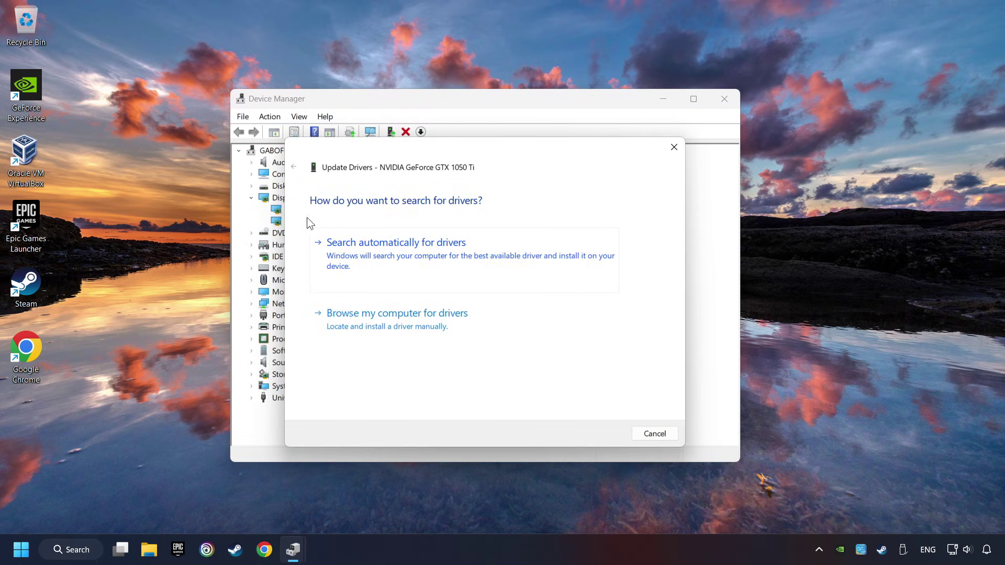
click(420, 251)
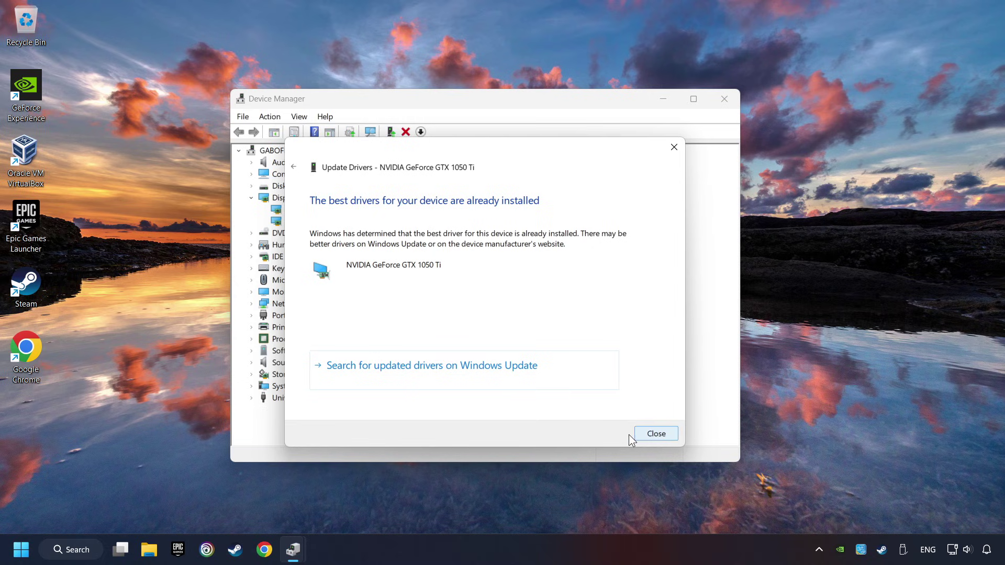
click(656, 434)
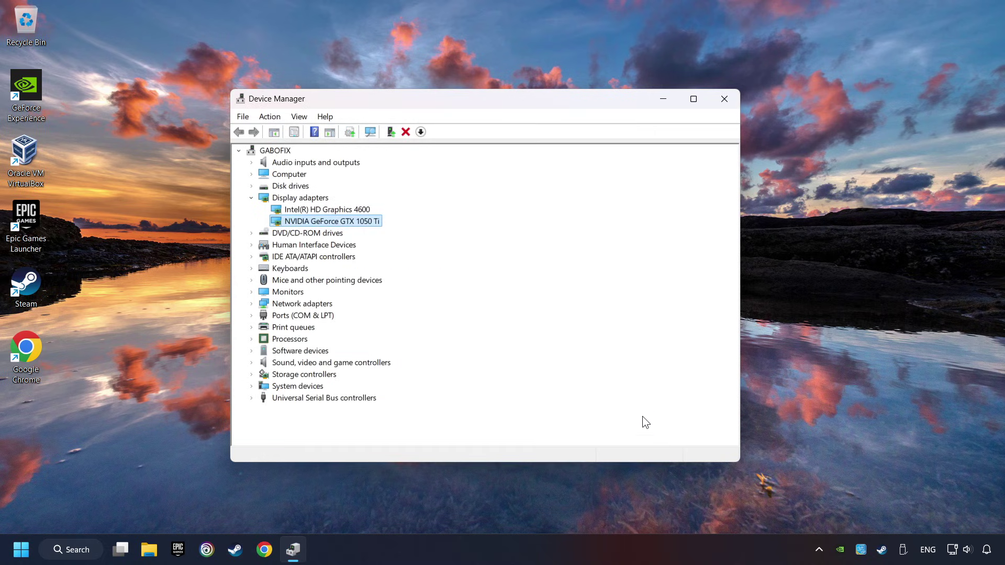
Step: Close Device Manager and open NVIDIA's Official GeForce Drivers page via a Chrome search
click(726, 107)
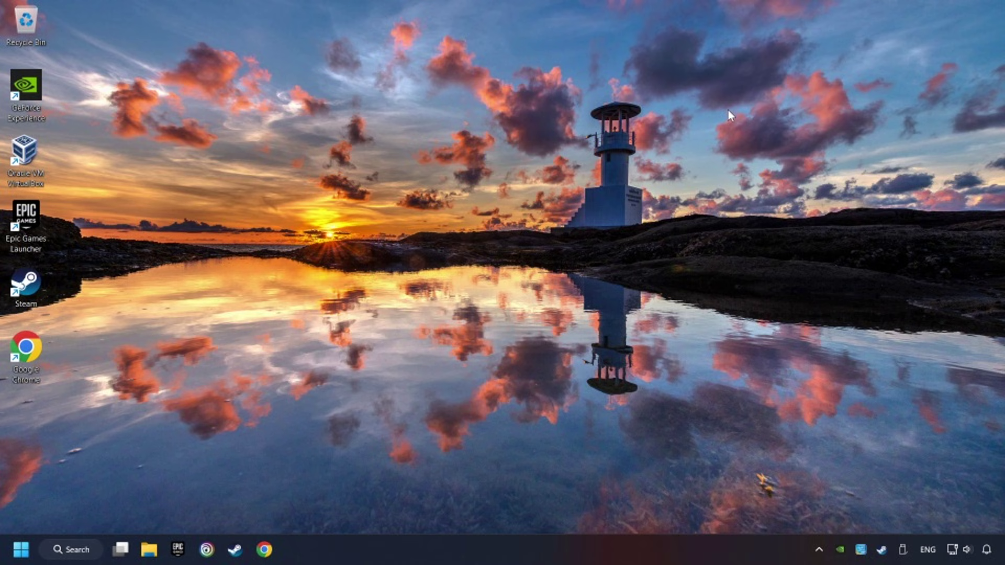
click(265, 550)
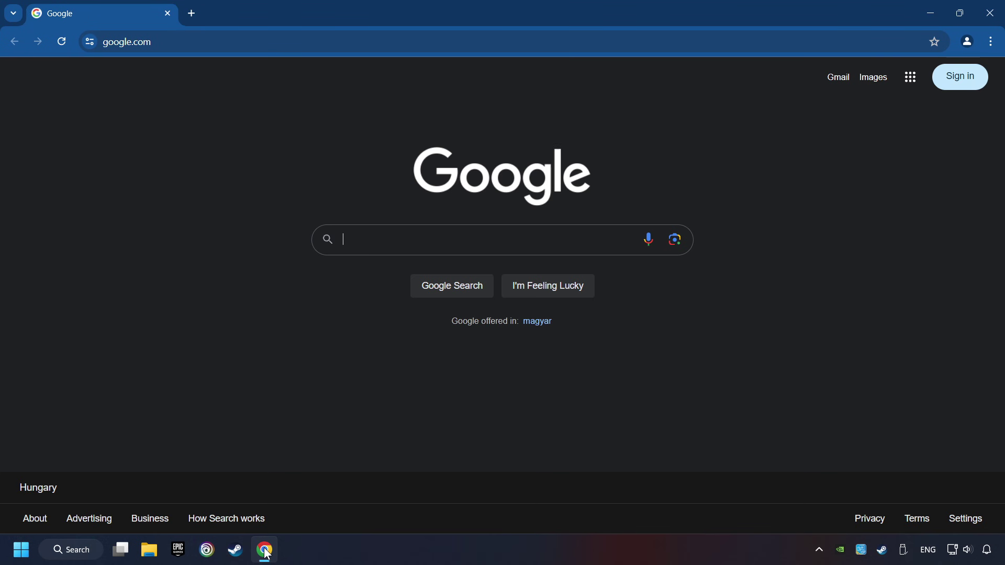
click(544, 239)
text(n)
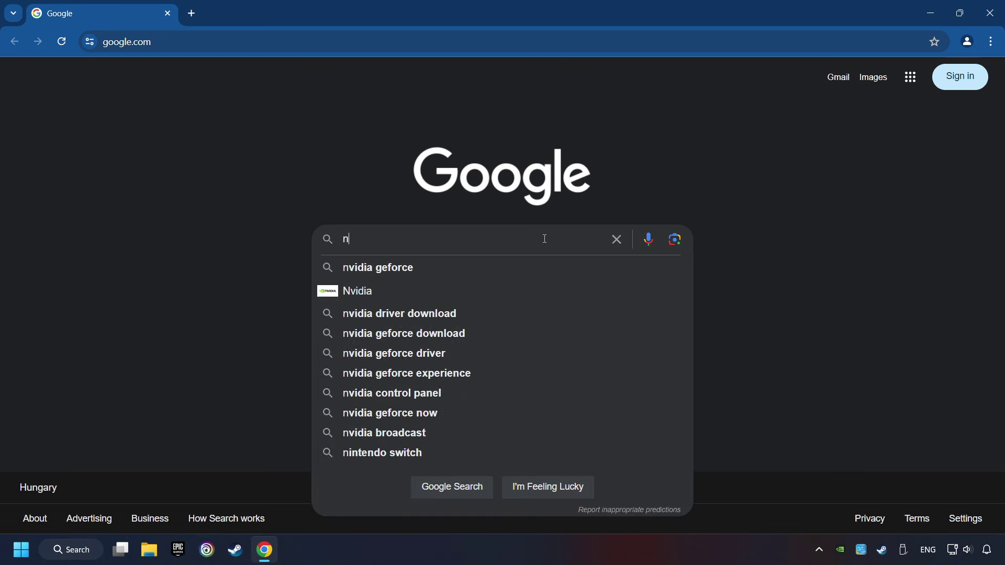
text(vidia gefo)
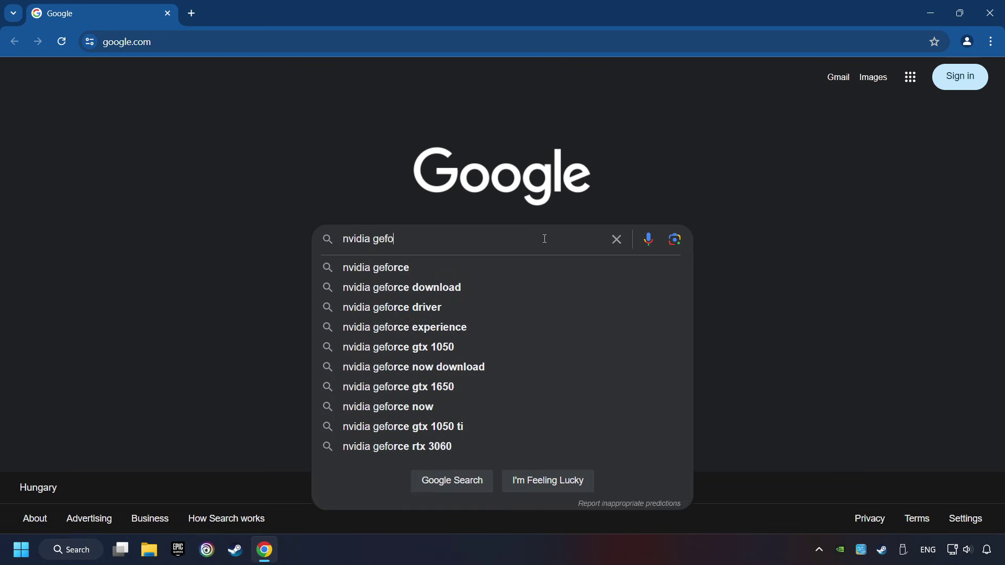
text(rce driver download)
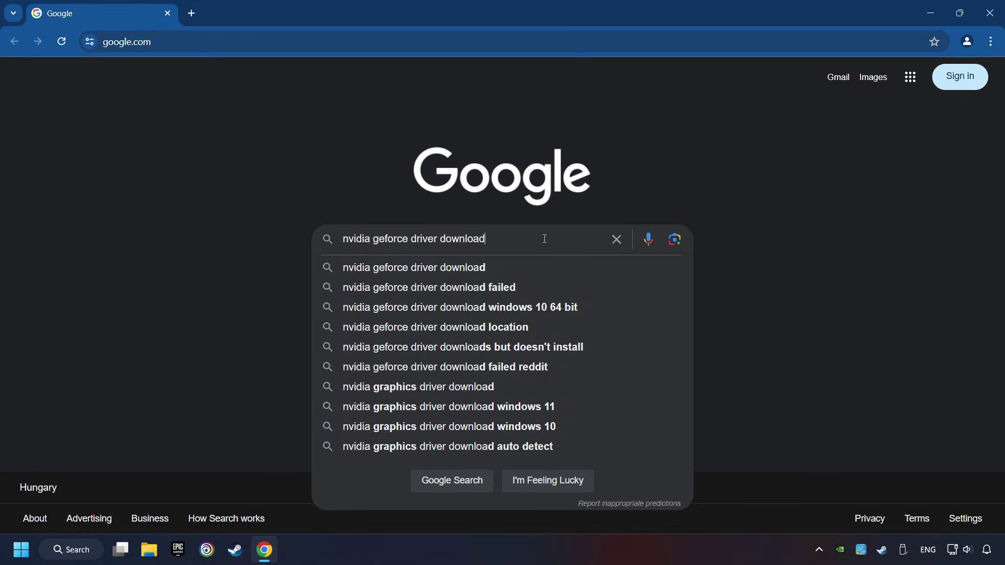
key(Return)
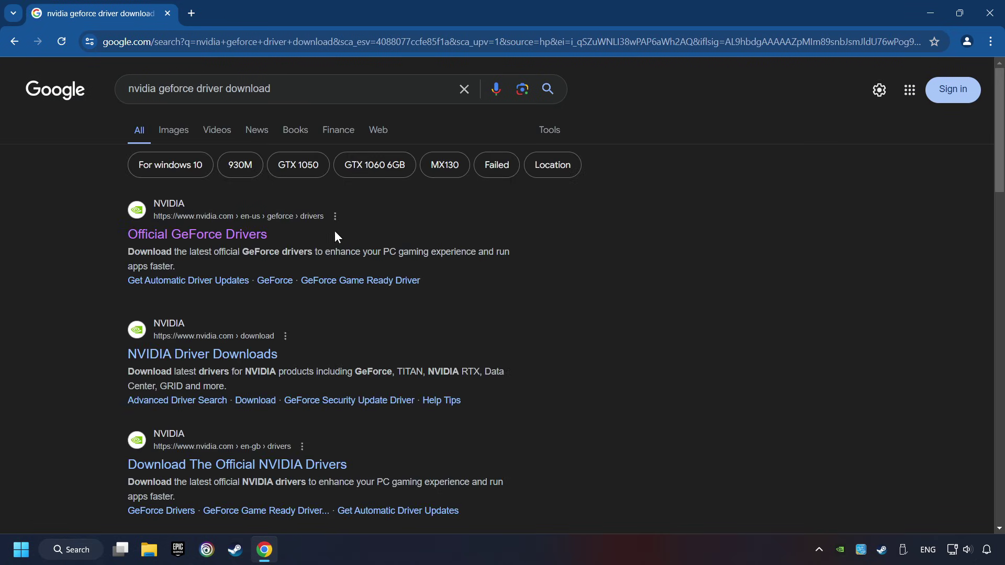
click(210, 234)
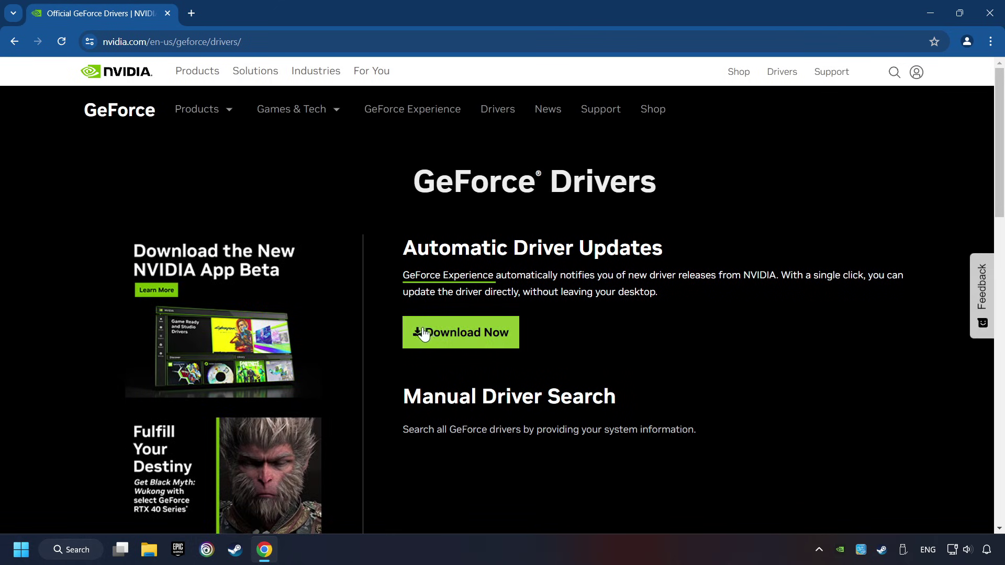
Step: Download GeForce_Experience_v3.28.0.417.exe and run it from Chrome's downloads
click(470, 339)
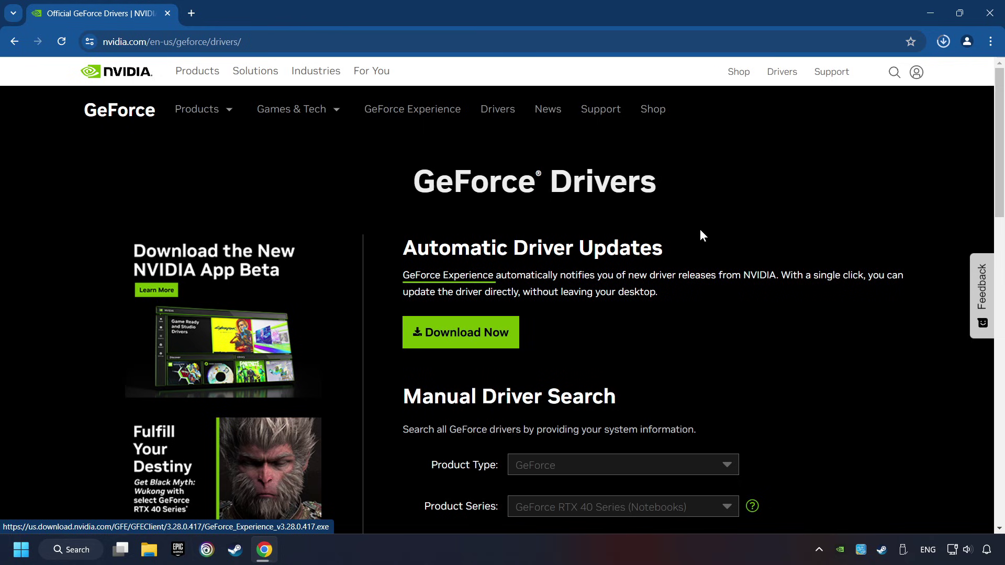
click(942, 42)
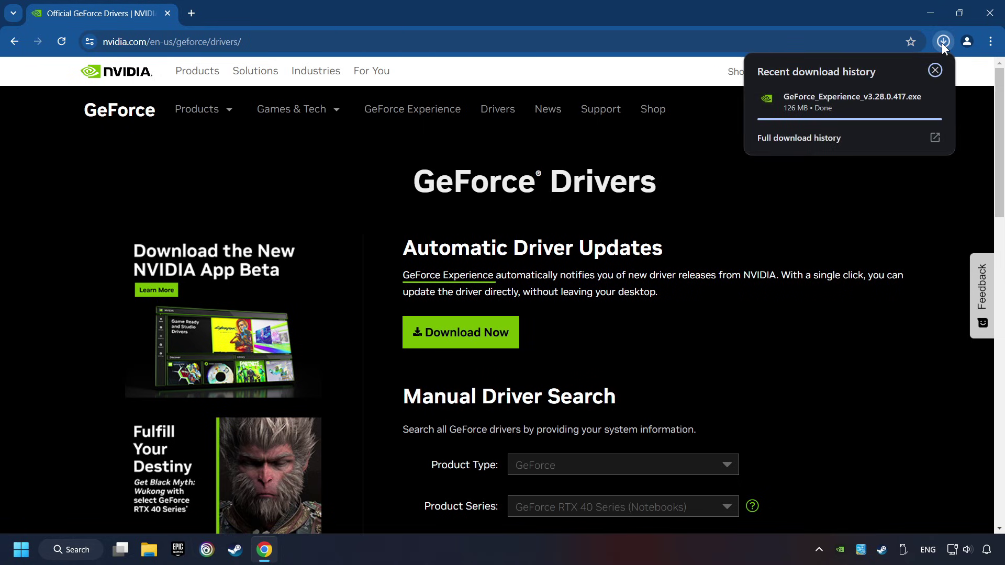
click(849, 105)
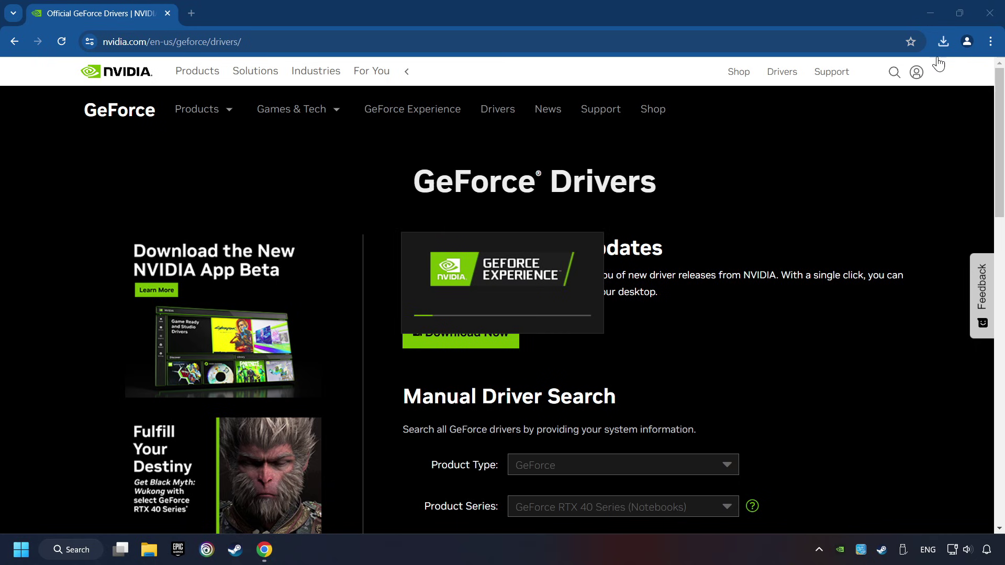
Step: Agree to the terms and install GeForce Experience, closing the browser windows it opens
click(989, 12)
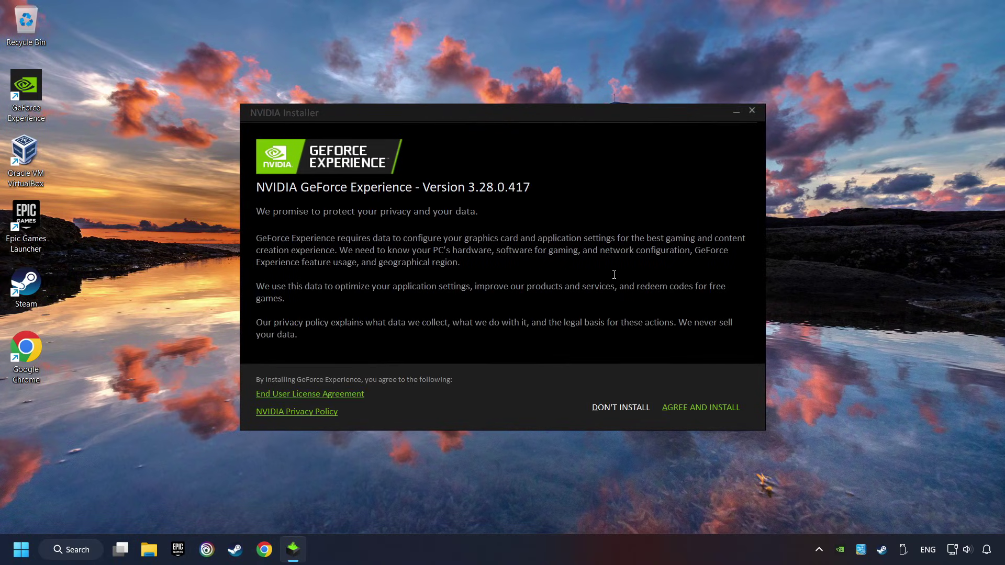
click(713, 407)
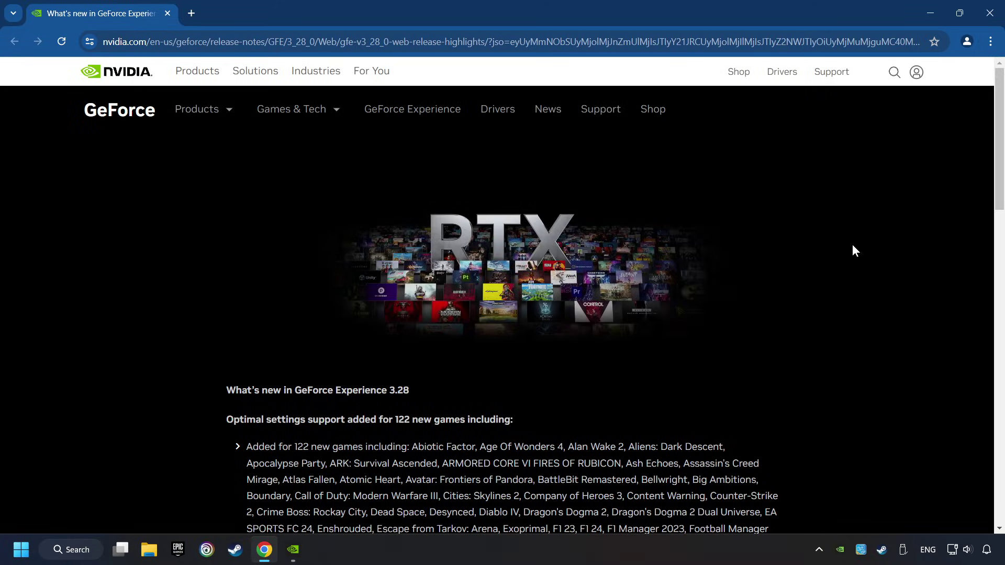
click(990, 15)
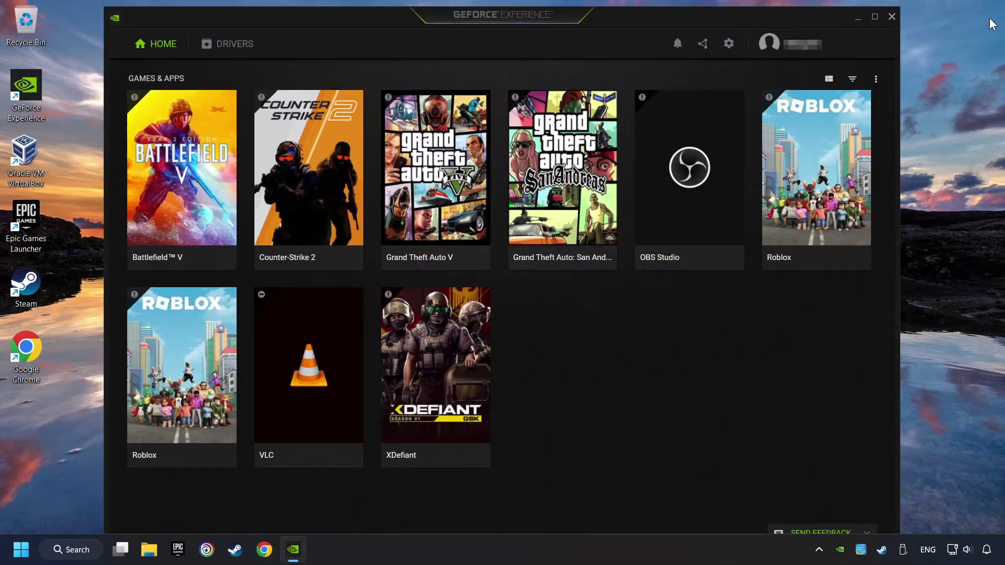
Step: Check for driver updates on the DRIVERS tab, confirming Game Ready 556.12 is latest, then close the app
click(234, 50)
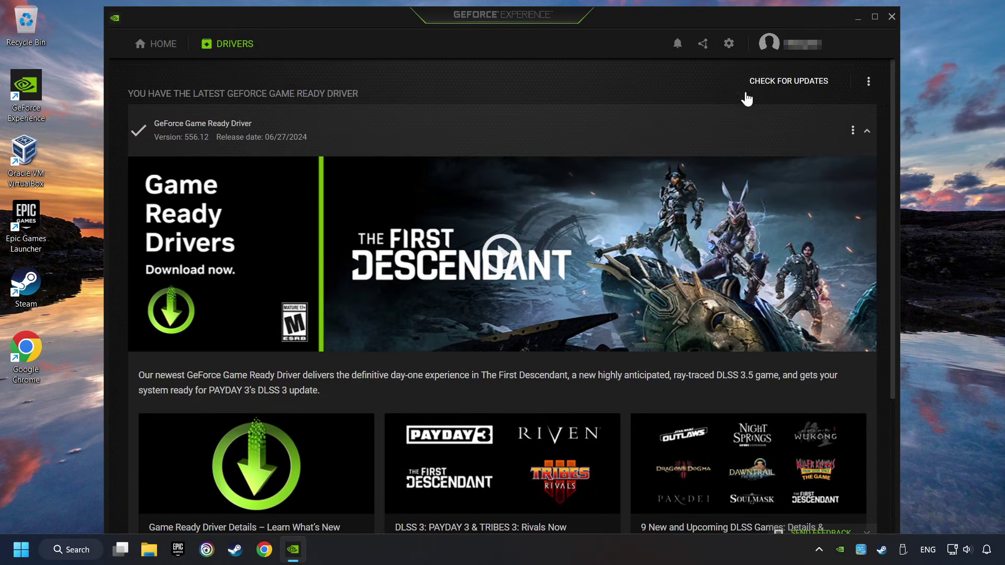
click(802, 92)
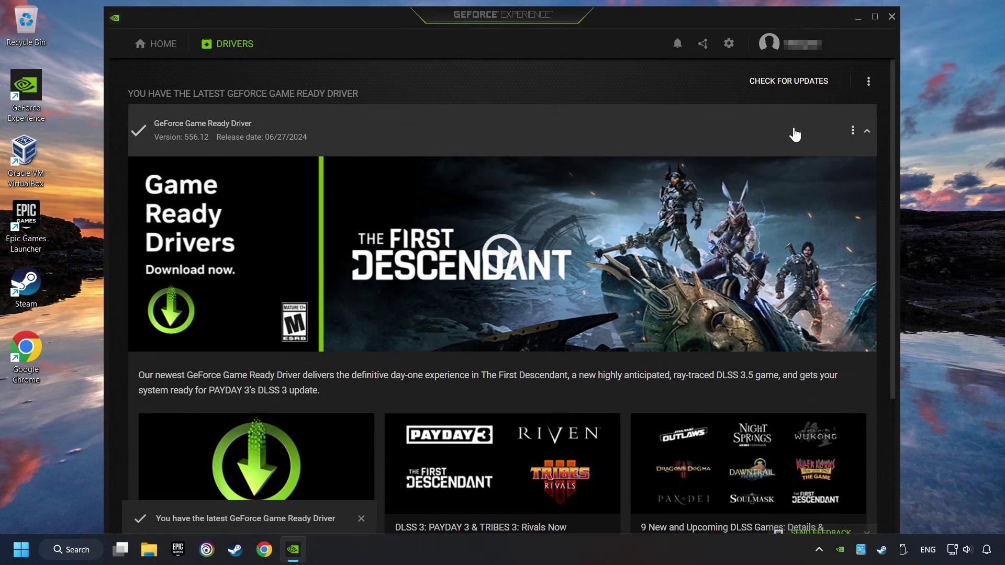
click(891, 18)
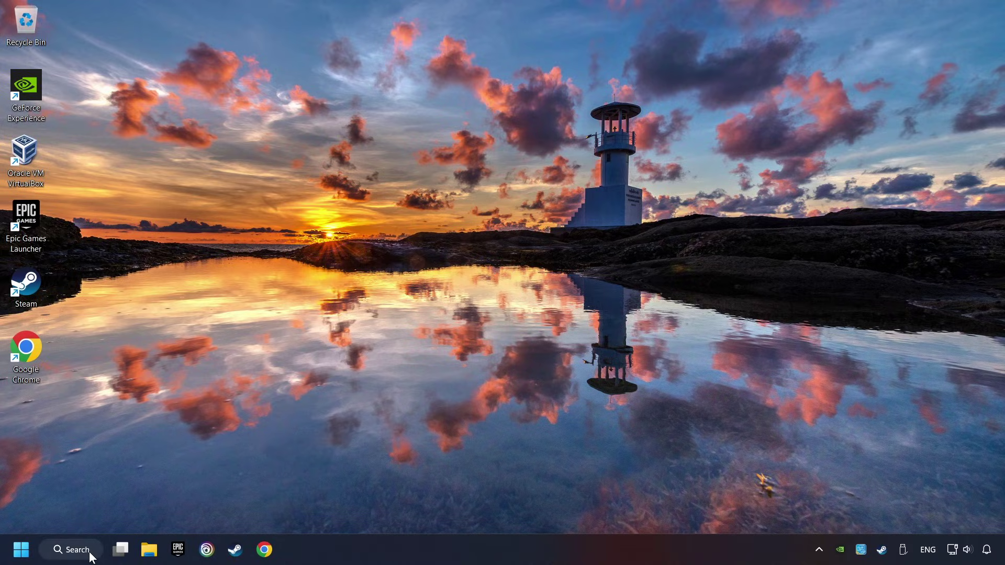
Step: Open Graphics settings, dismissing the file picker without adding a program
click(71, 548)
text(gr)
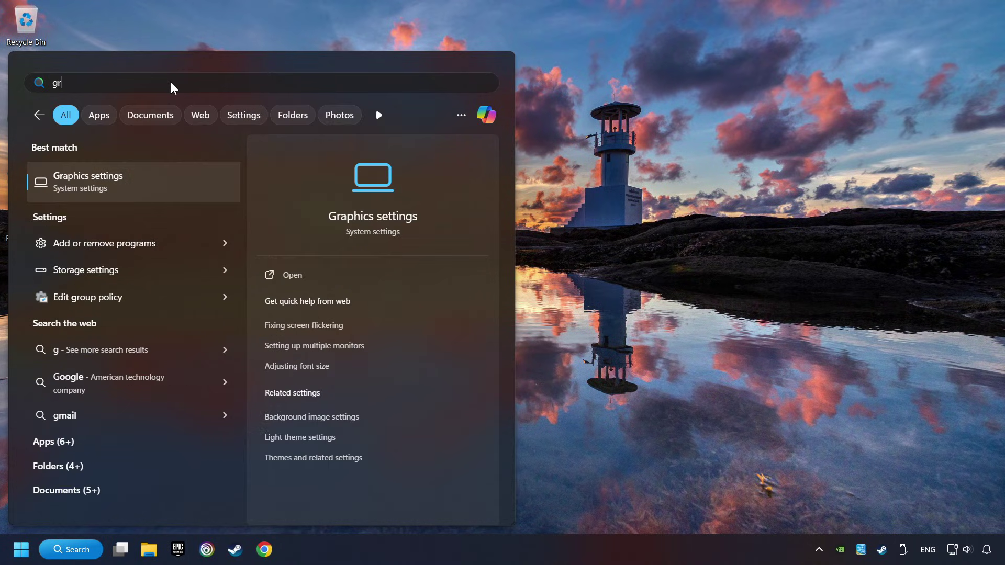
text(aphics settings)
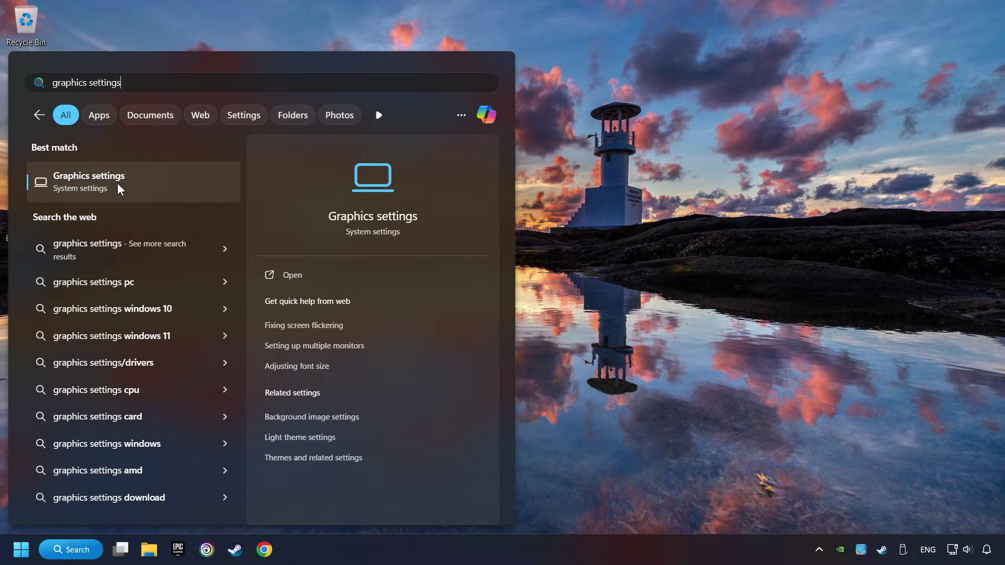
click(180, 181)
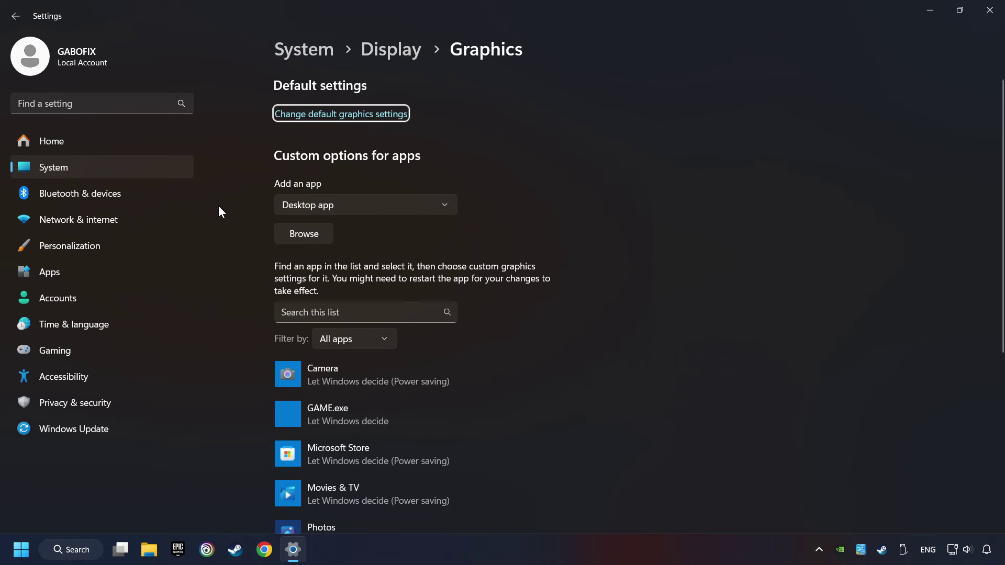
scroll(248, 233, down, 3)
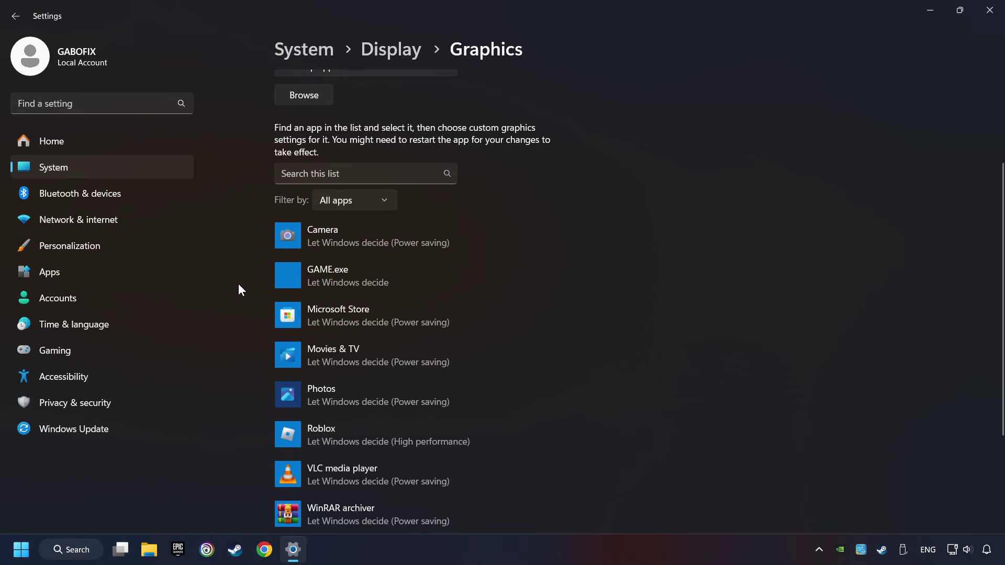
scroll(238, 284, up, 3)
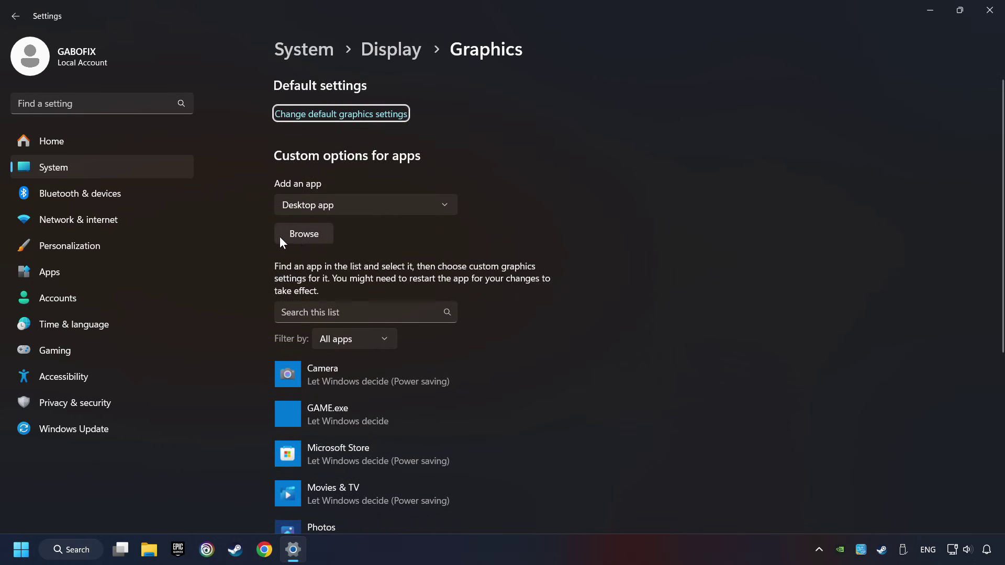
click(315, 237)
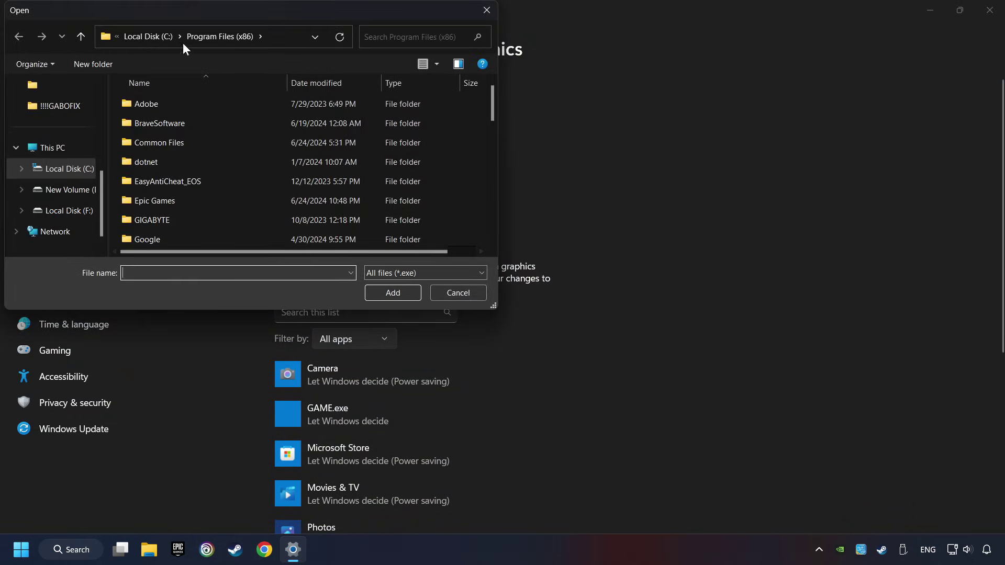
click(486, 13)
scroll(223, 252, down, 3)
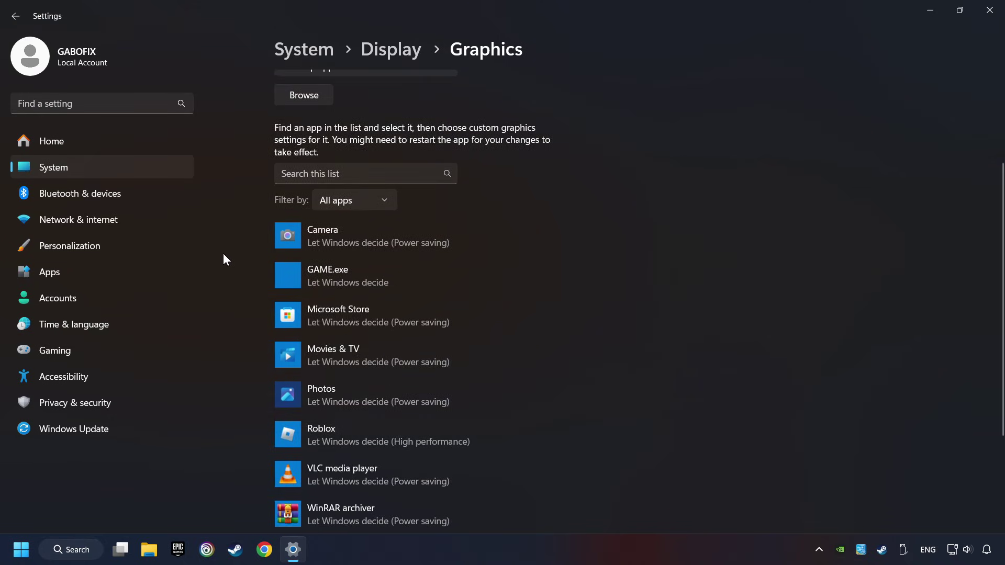
Step: Set GAME.exe's graphics preference to High performance, save it, and close Settings
click(327, 271)
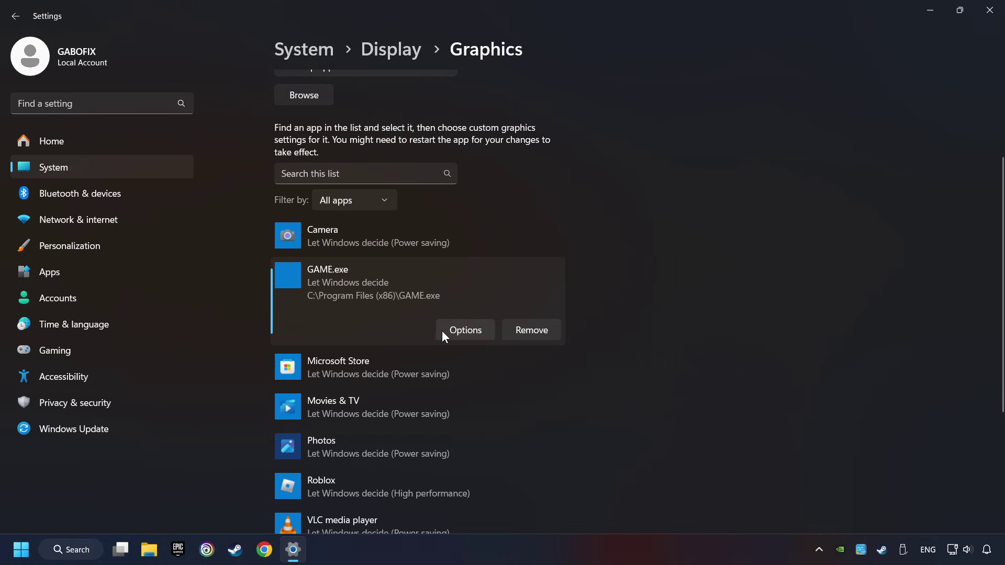
click(470, 329)
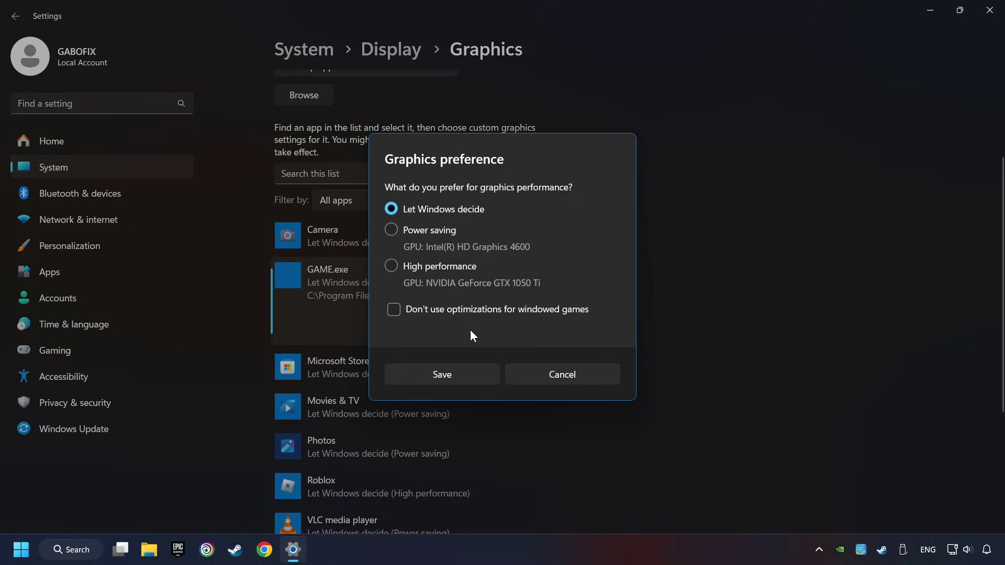
click(390, 266)
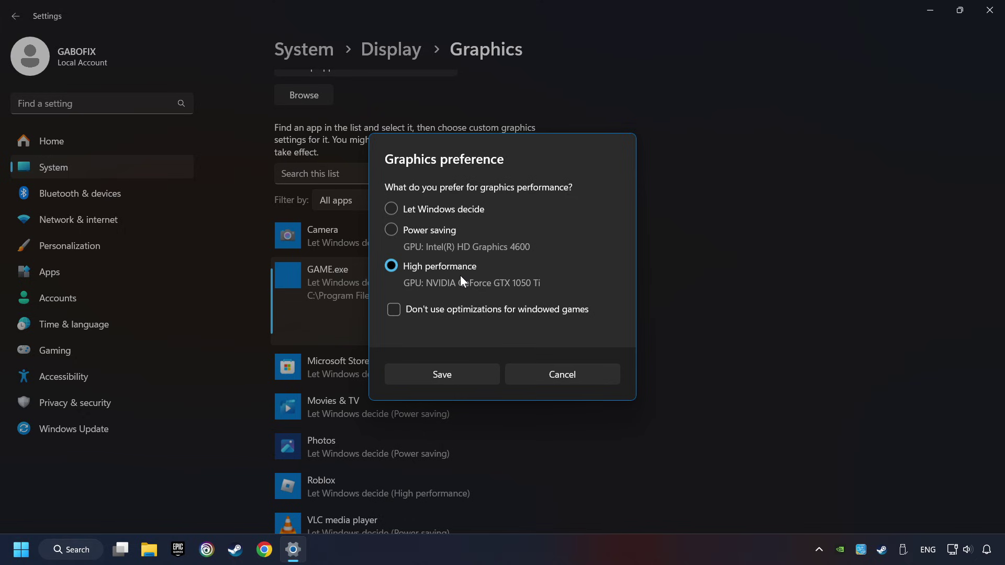
click(451, 373)
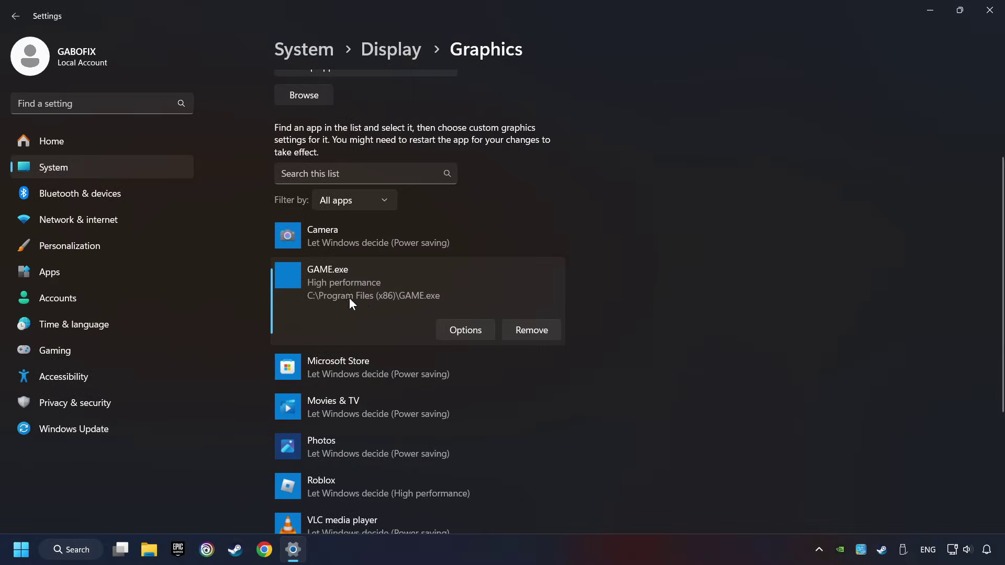
click(990, 16)
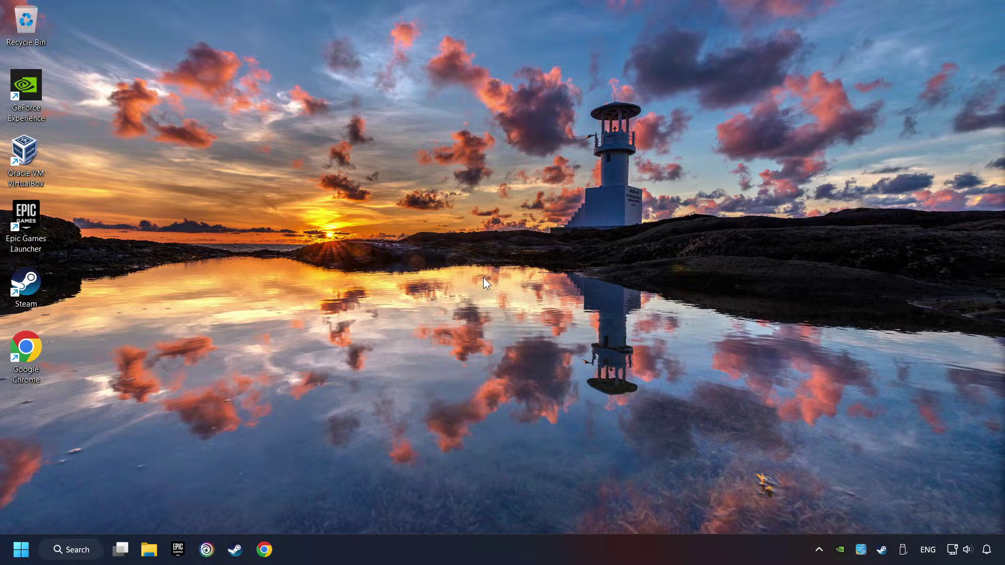
Step: Launch NVIDIA Control Panel from the desktop's extended right-click menu
right_click(466, 222)
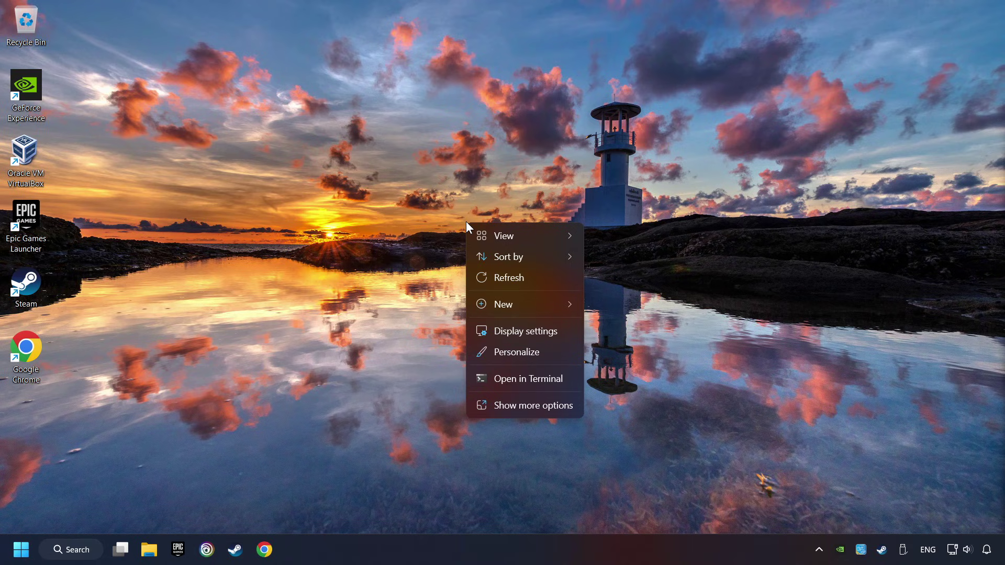
click(530, 414)
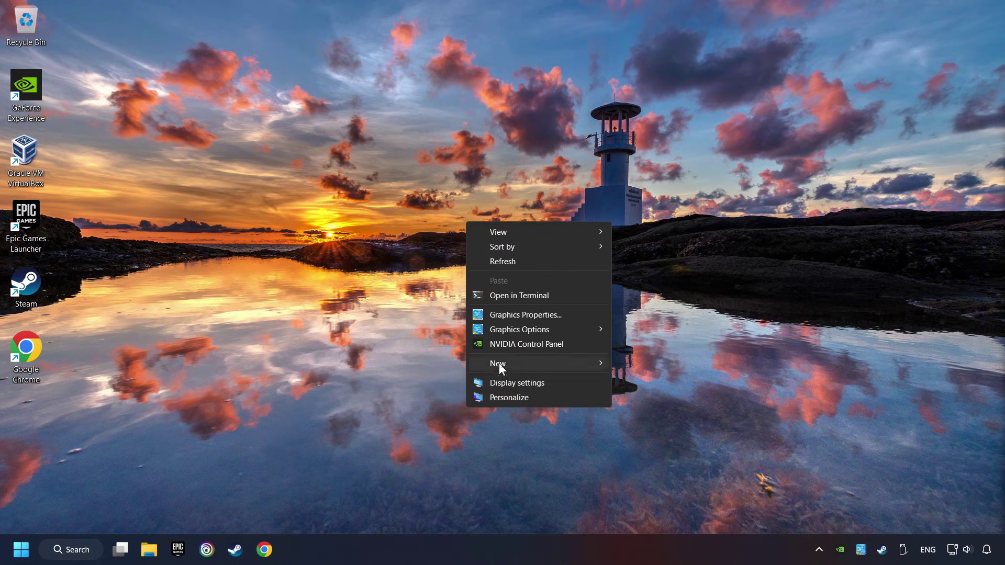
click(579, 344)
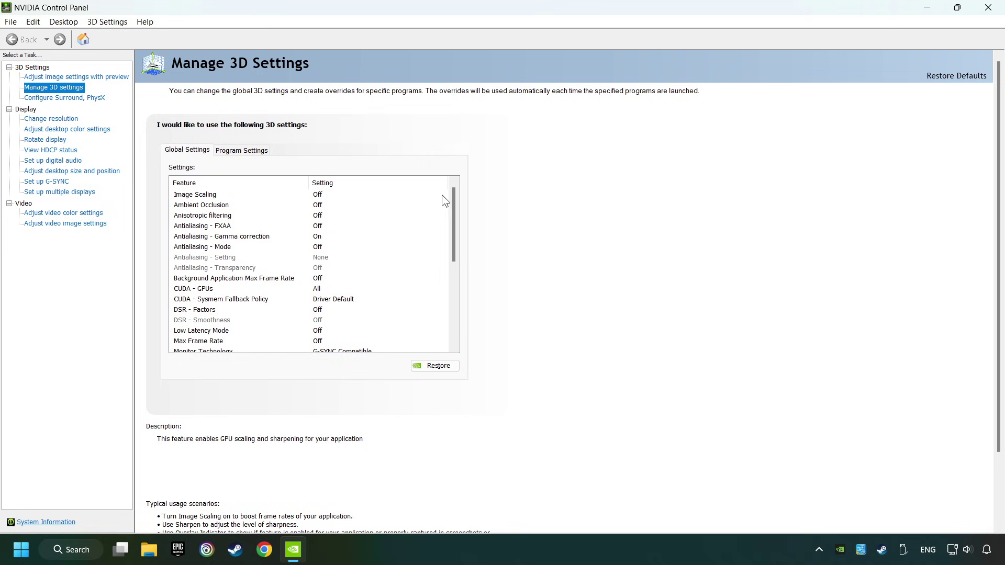
Step: Keep OpenGL rendering on the GeForce GTX 1050 Ti and set power management to Prefer maximum performance
drag(453, 205, 450, 256)
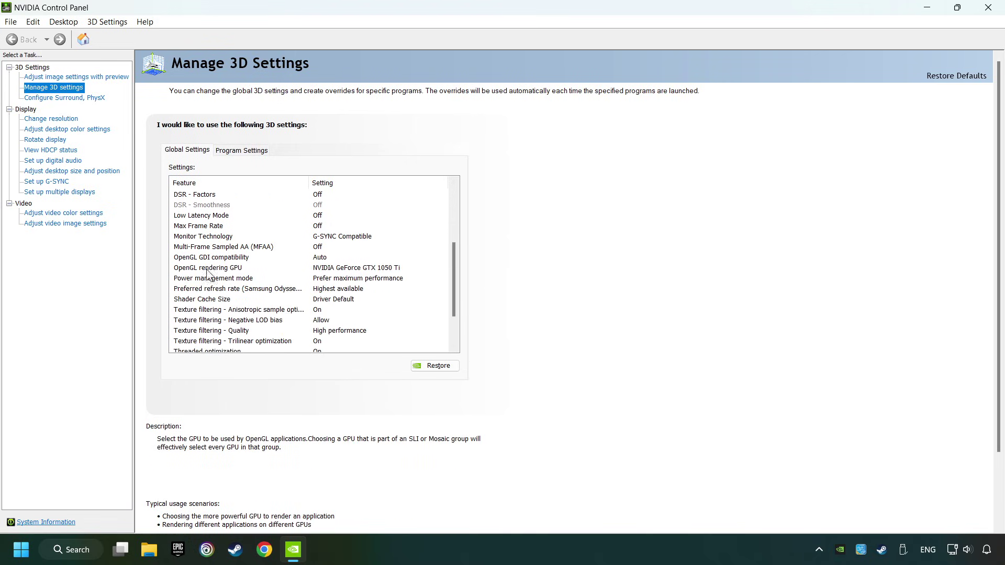
click(184, 269)
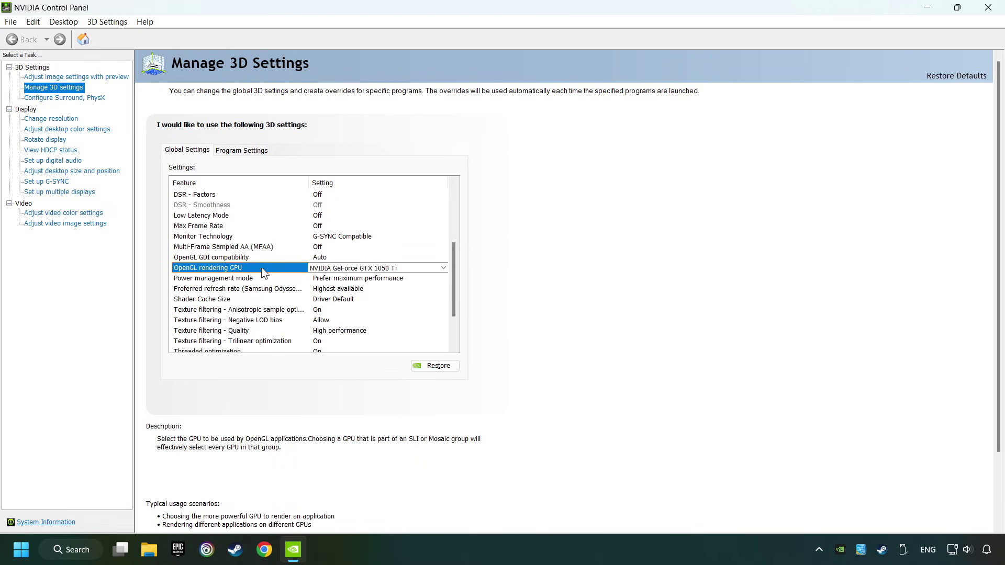
click(375, 268)
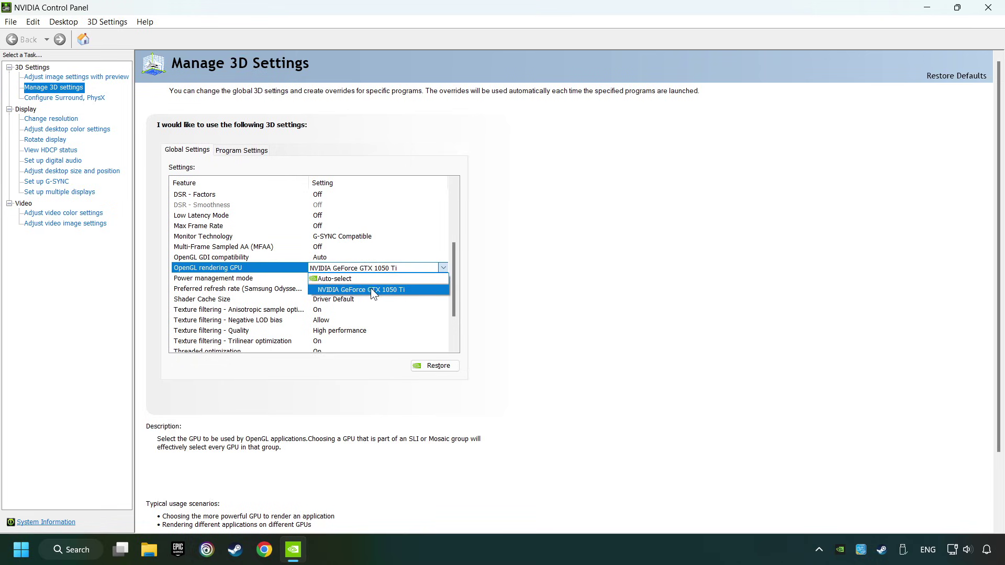
click(387, 287)
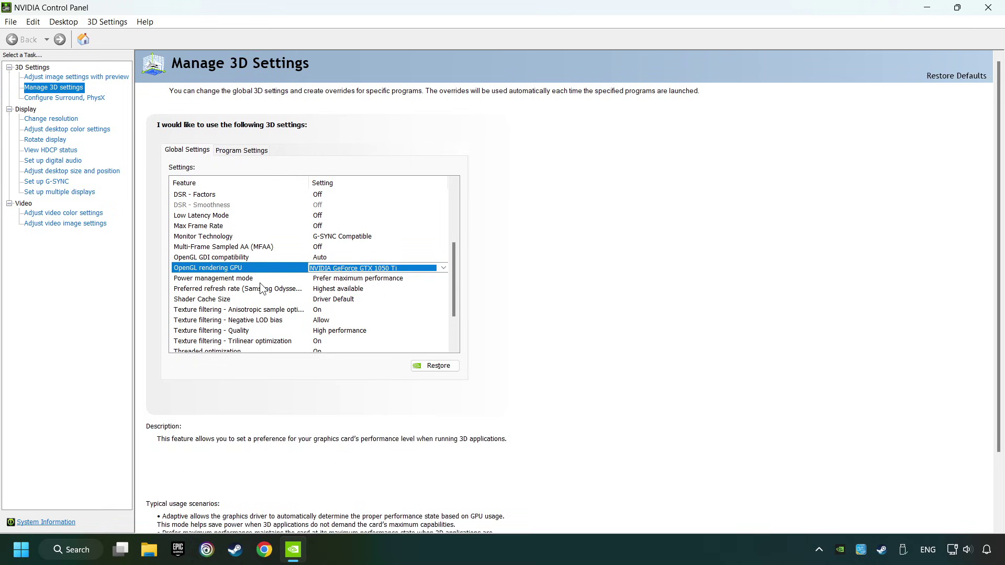
click(210, 280)
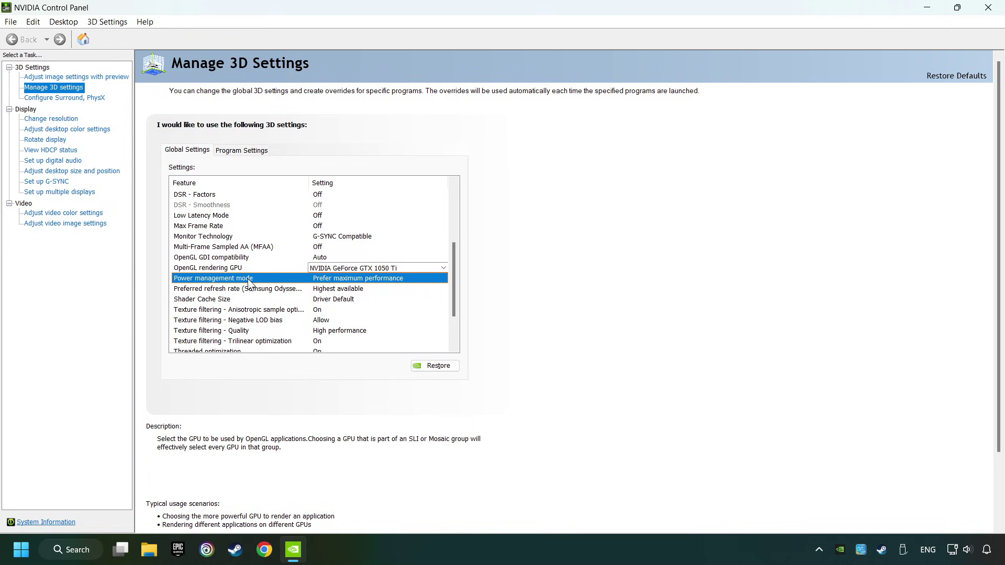
click(344, 280)
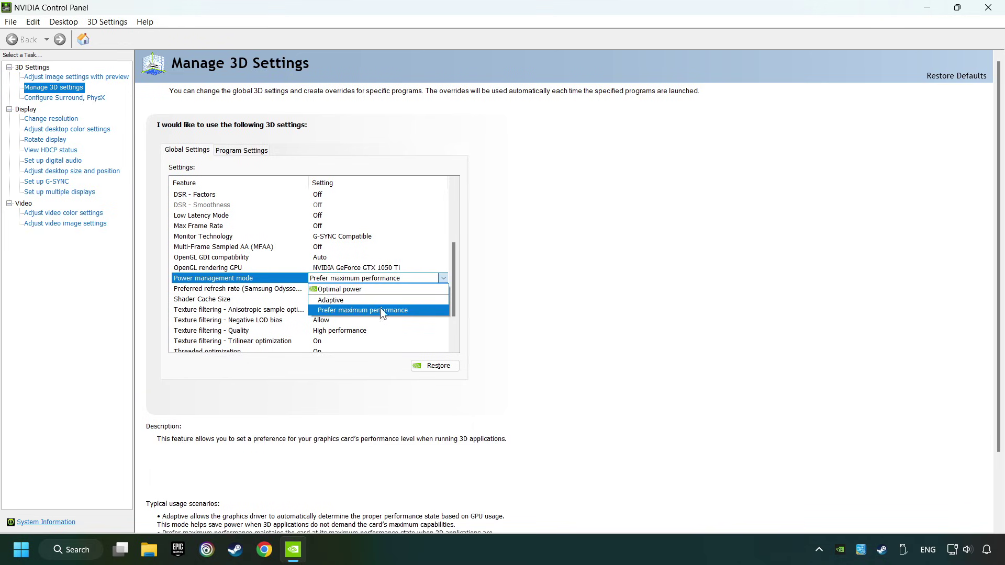
click(362, 310)
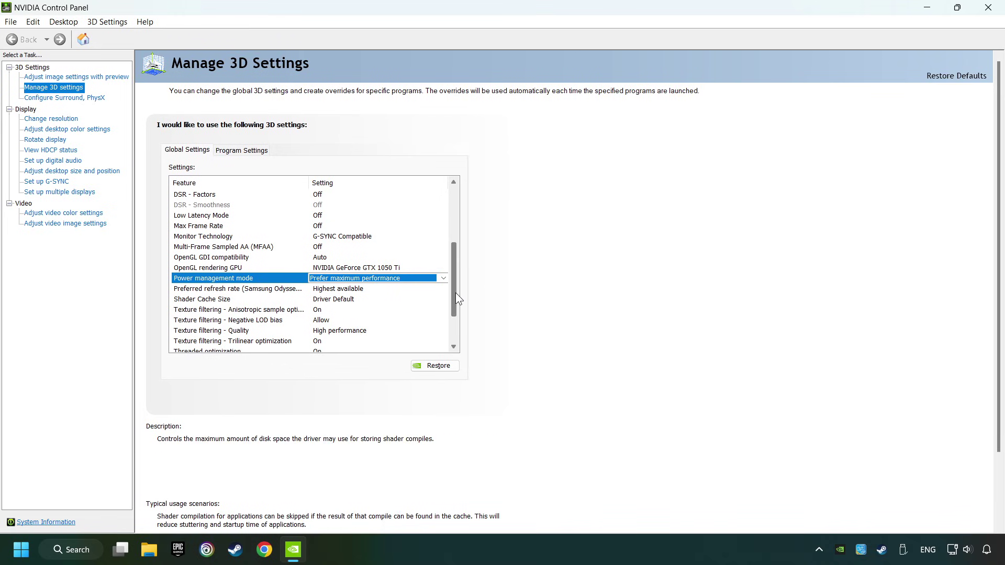
Step: Set texture filtering quality to High performance and vertical sync to Off, then apply
drag(456, 293, 454, 311)
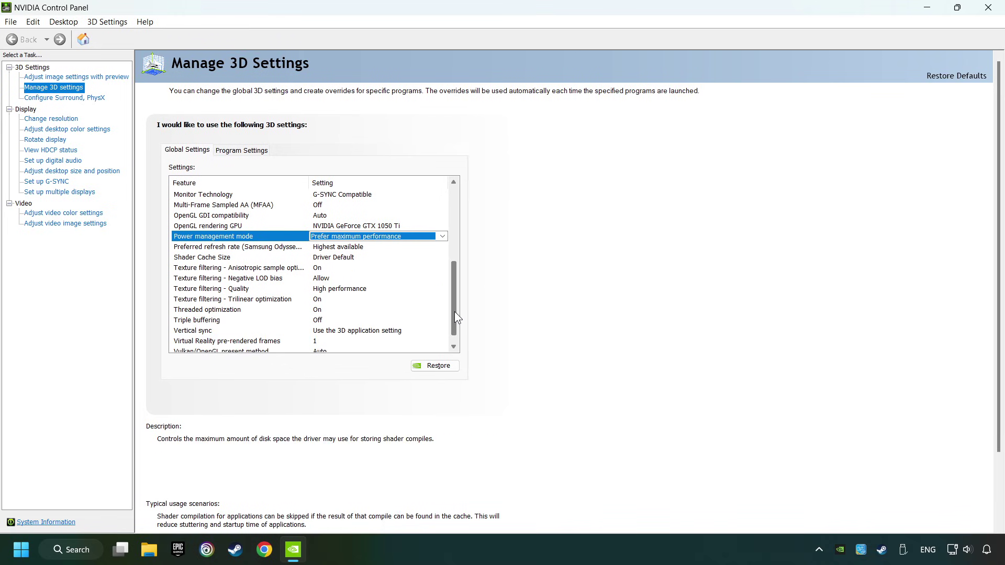
click(218, 291)
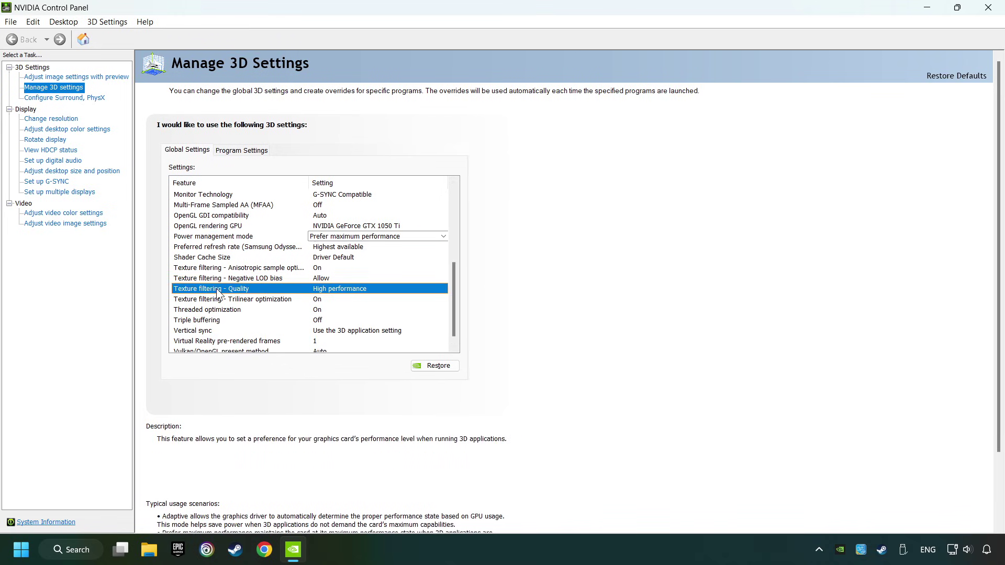
click(361, 288)
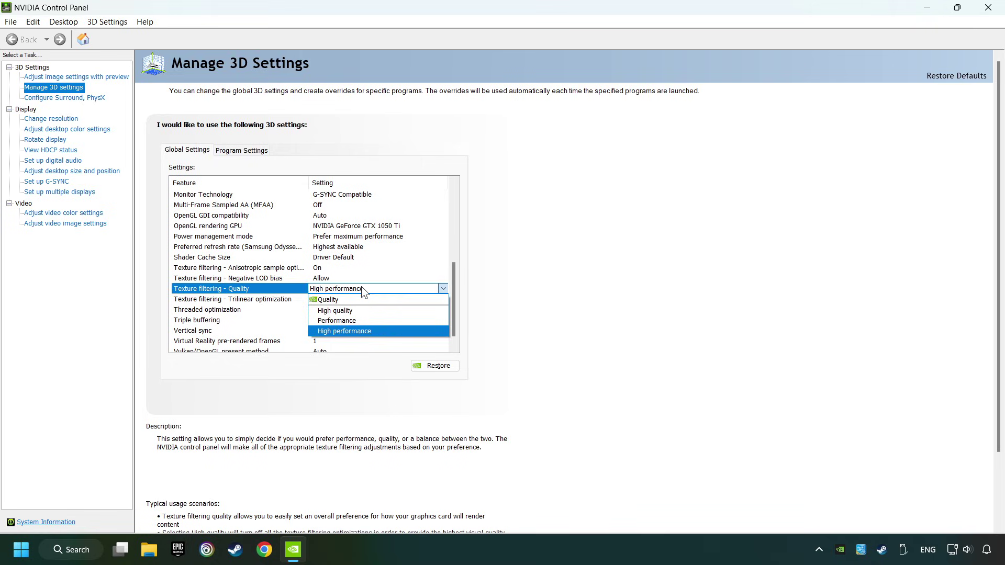
click(372, 331)
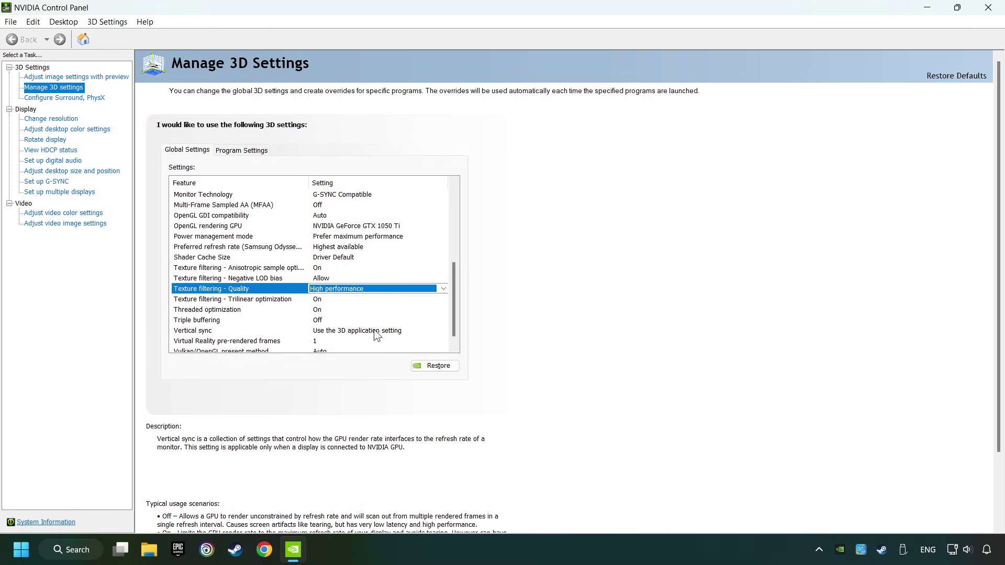
drag(454, 291, 456, 298)
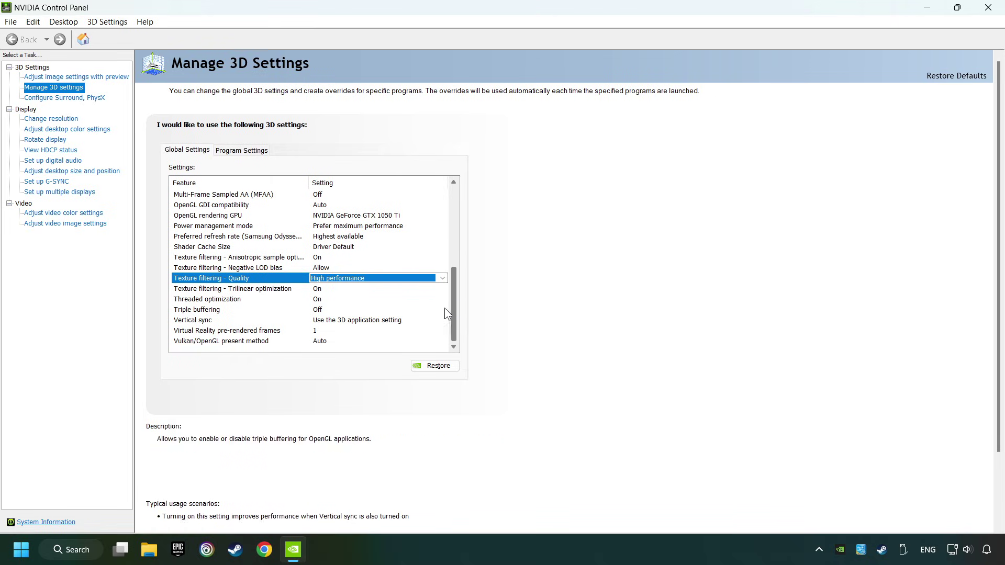
click(345, 320)
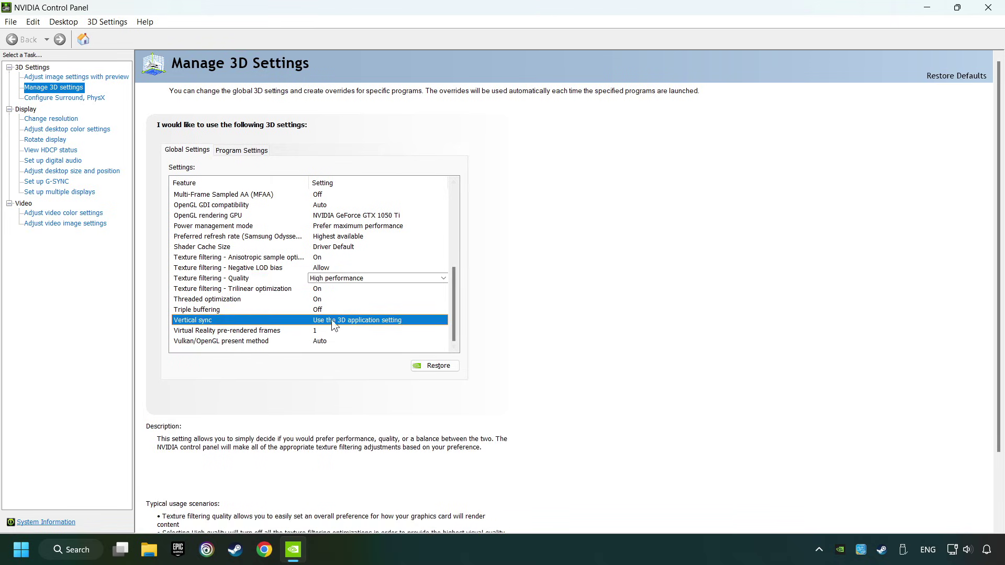
click(331, 319)
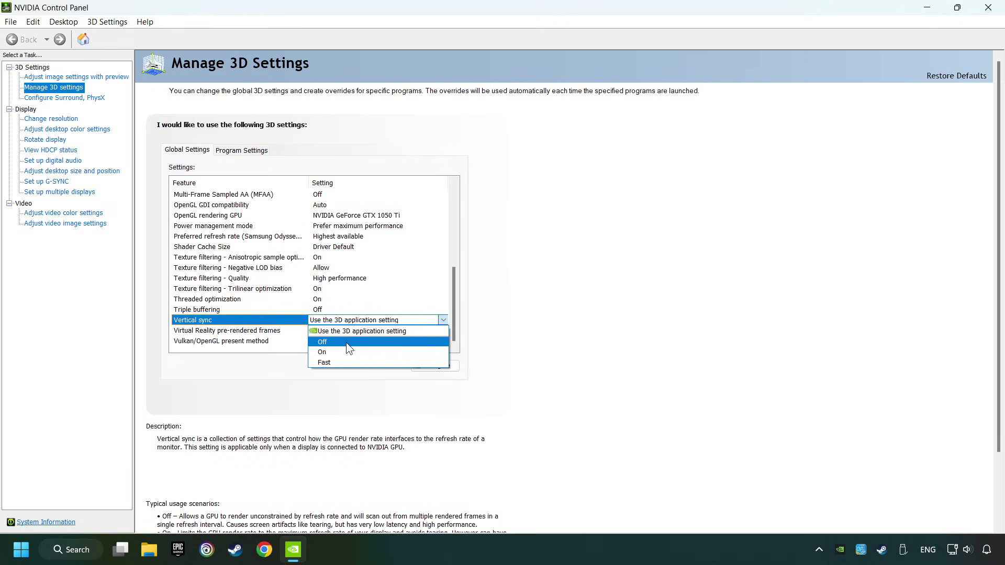
click(350, 341)
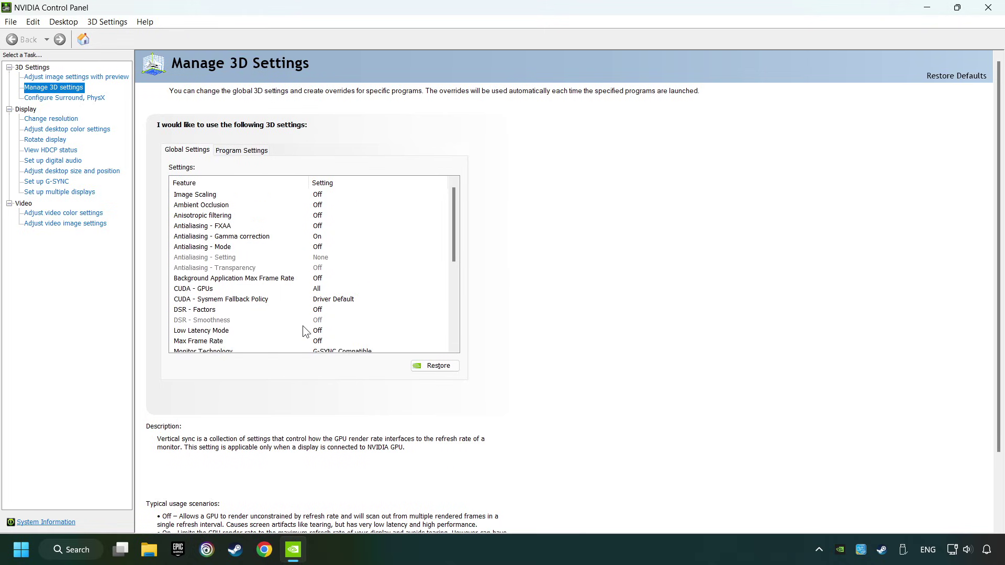
drag(456, 257, 457, 274)
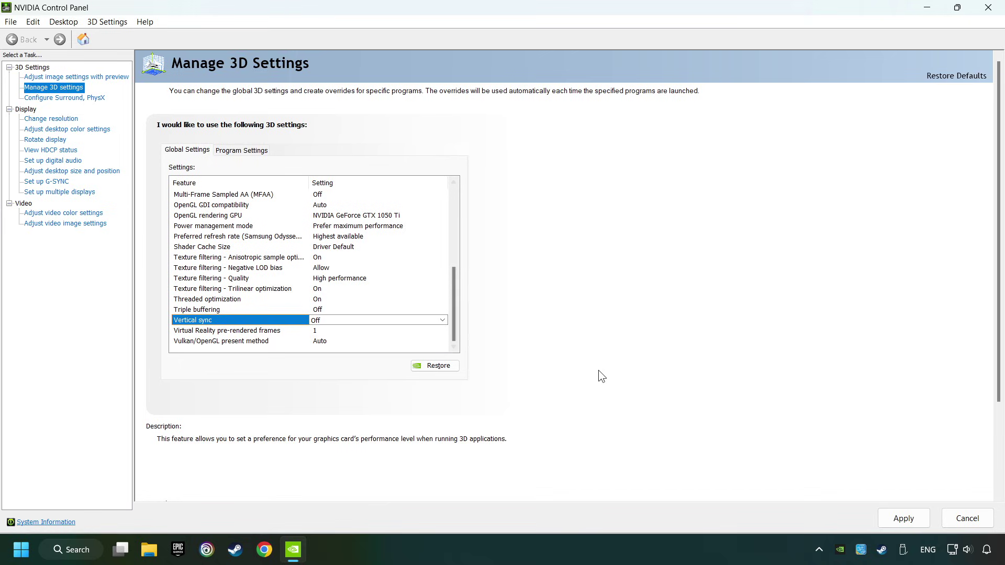
click(896, 514)
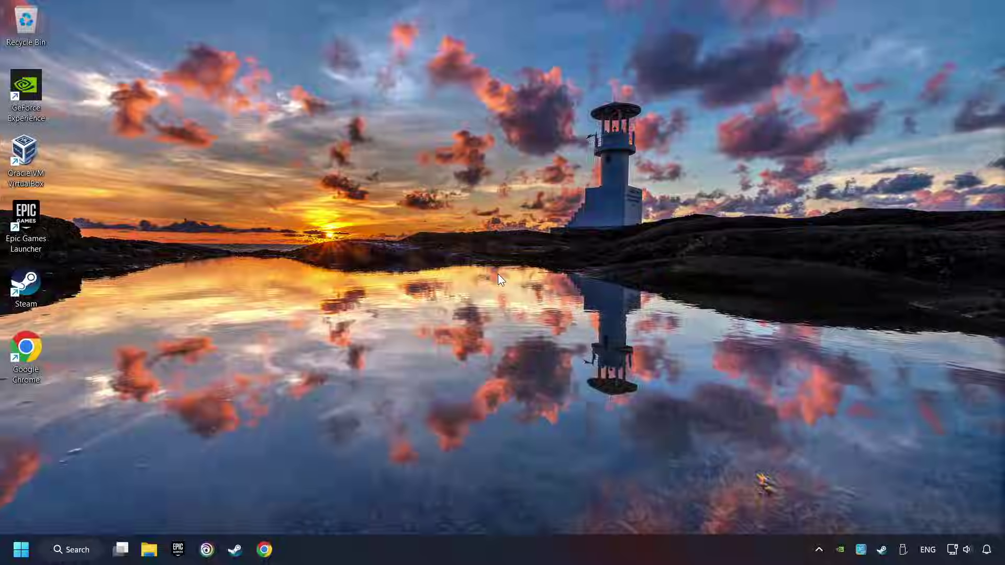
Step: Search 'msc' to launch System Configuration and open the Boot tab's advanced options
click(74, 550)
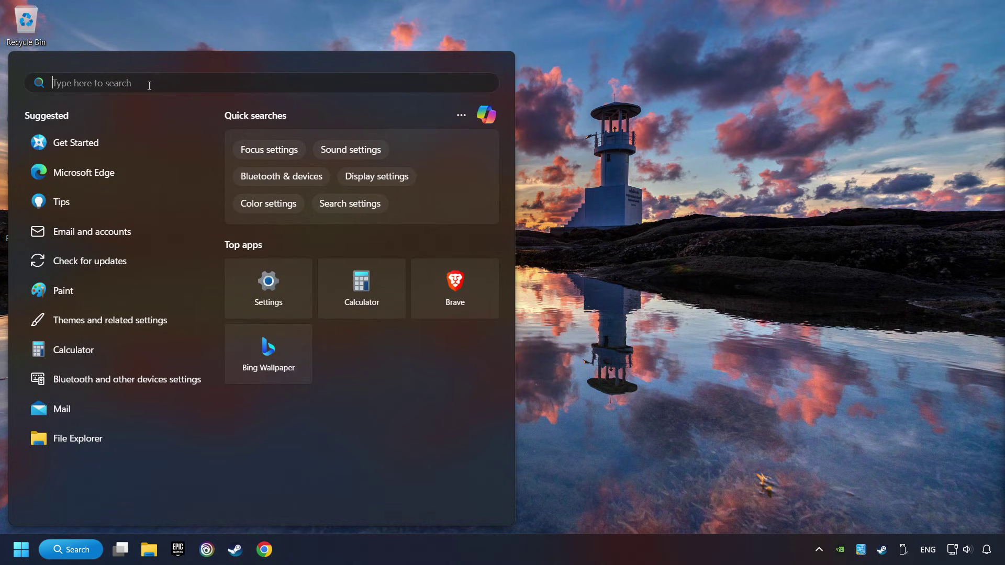
text(msc)
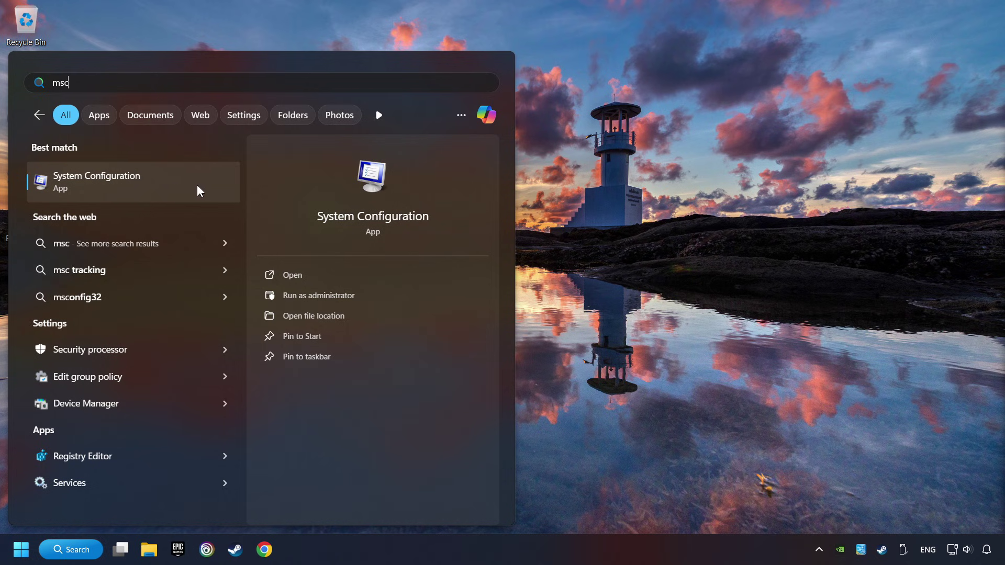
click(196, 183)
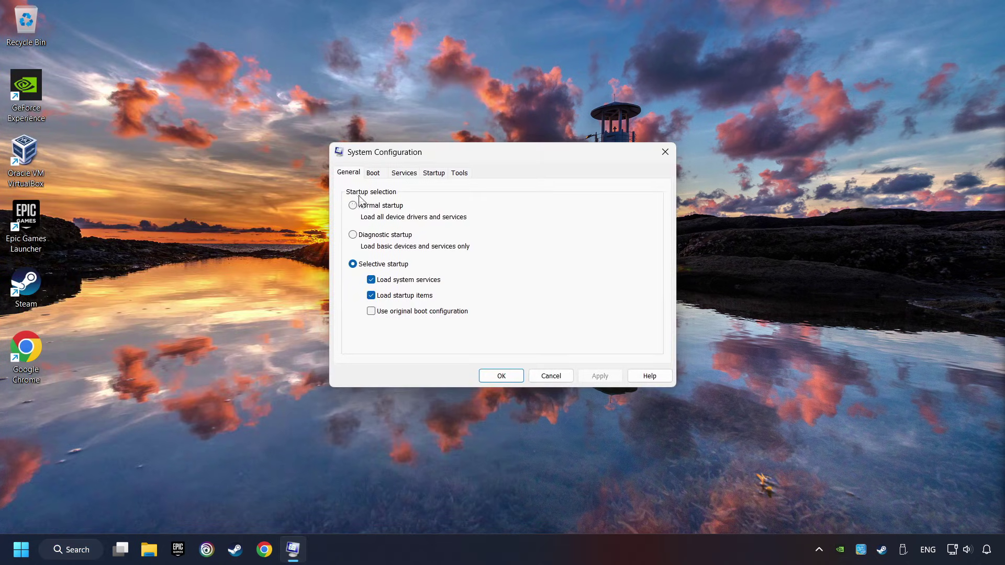
click(376, 175)
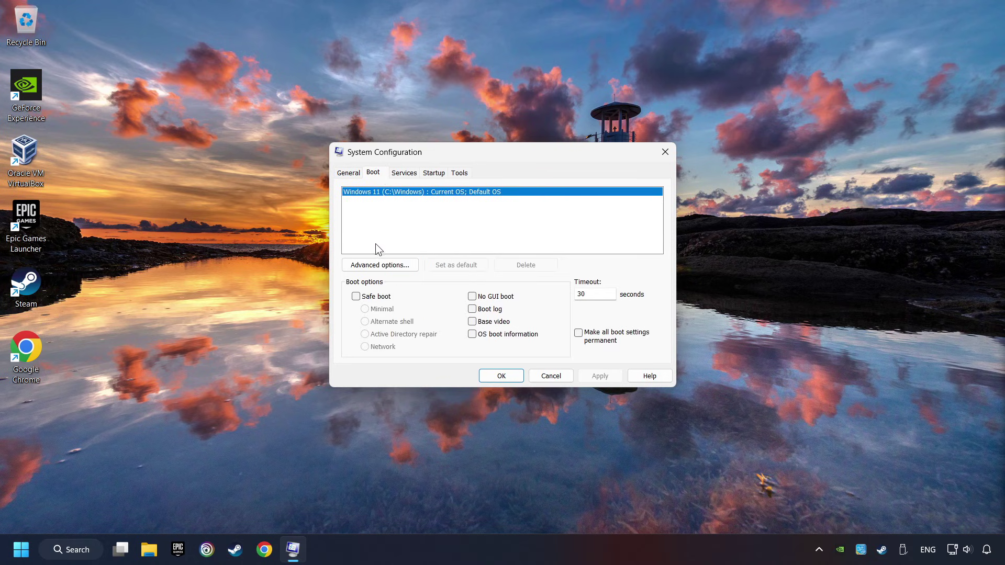
click(415, 267)
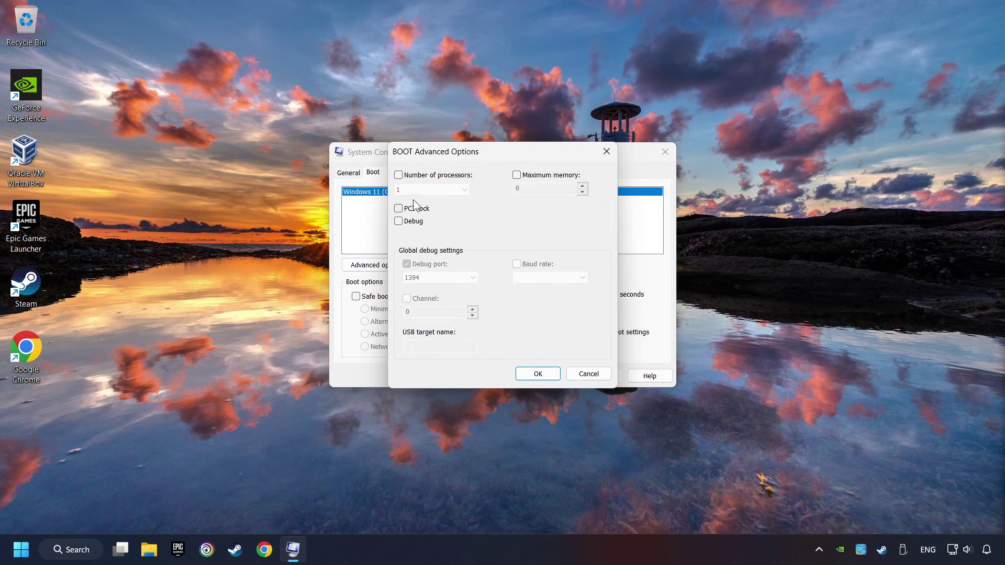
Step: Limit boot to 8 processors, apply, and exit without restarting
click(399, 176)
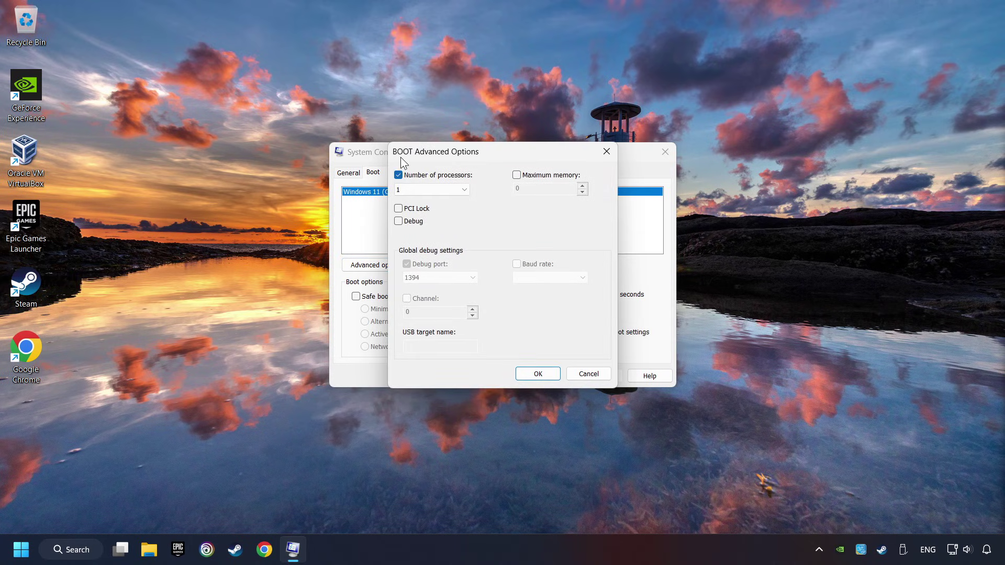
click(431, 190)
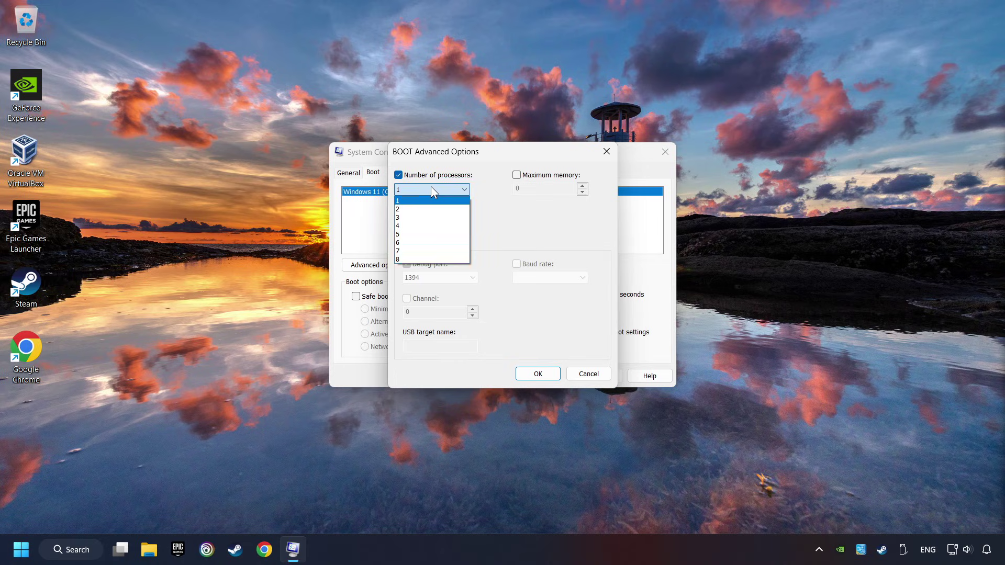
click(409, 259)
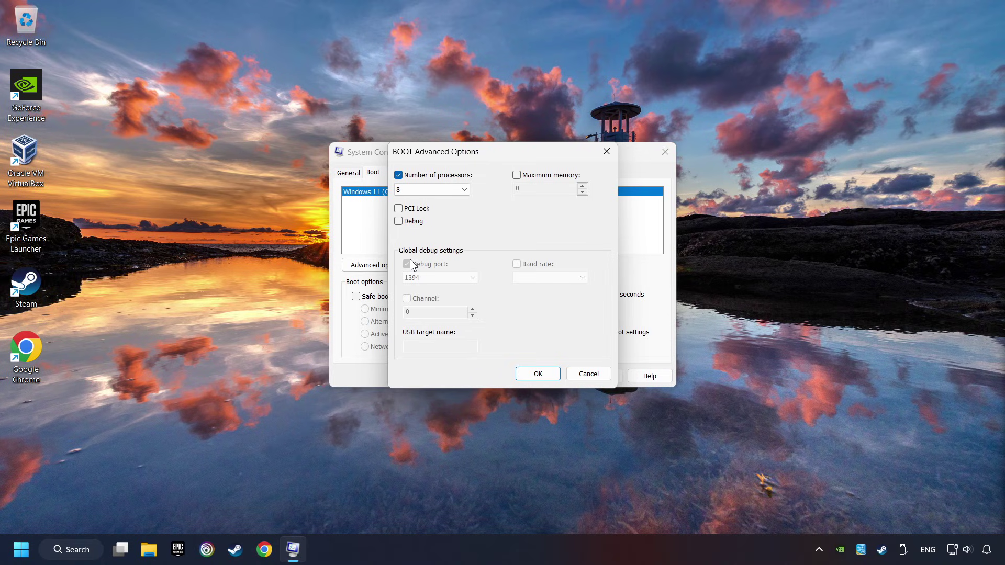
click(533, 375)
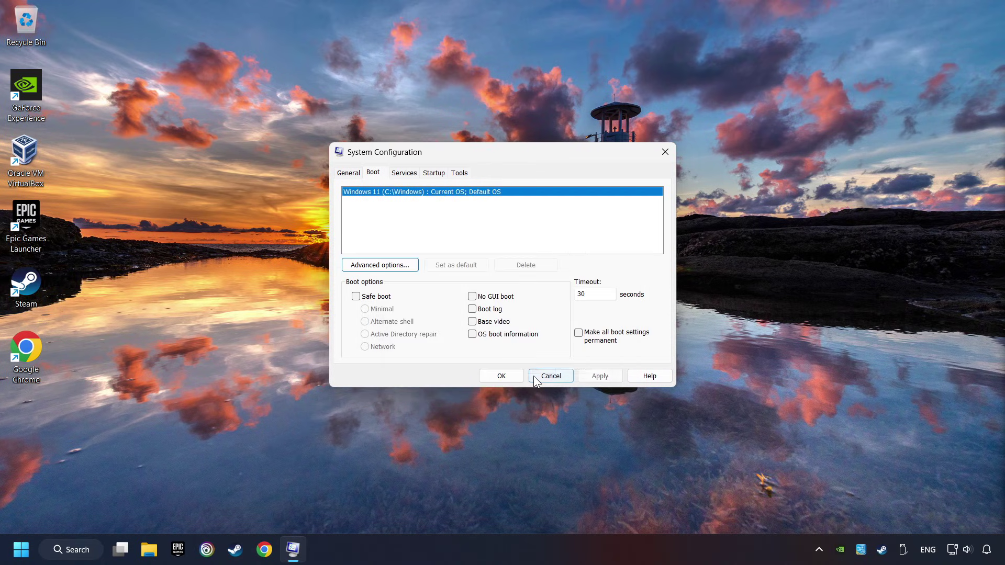
click(599, 377)
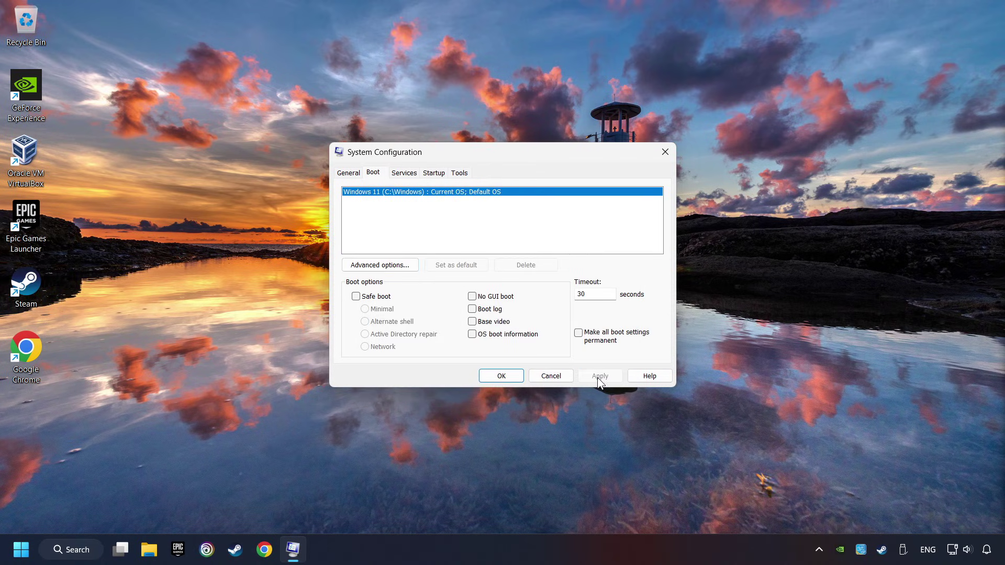
click(496, 375)
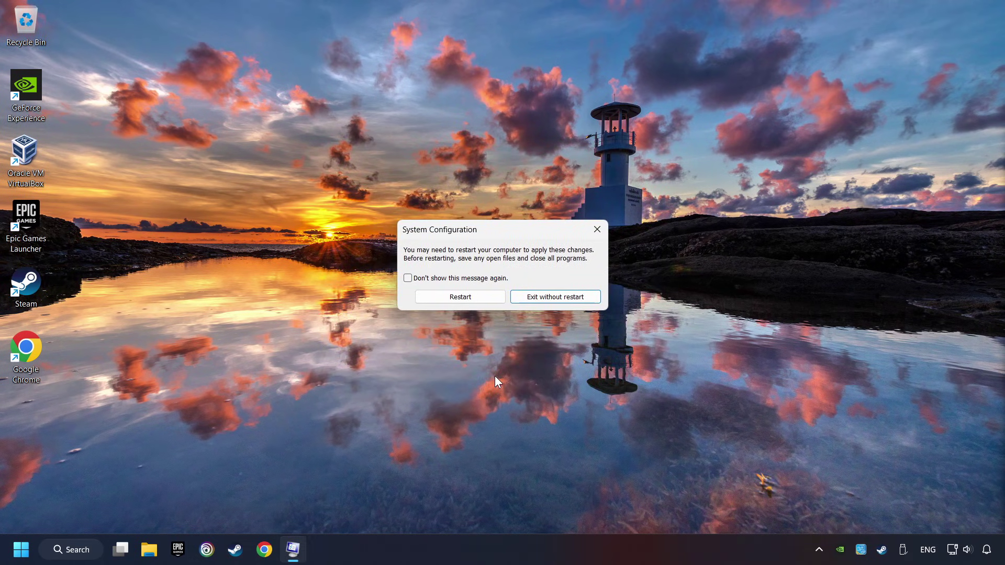
click(555, 298)
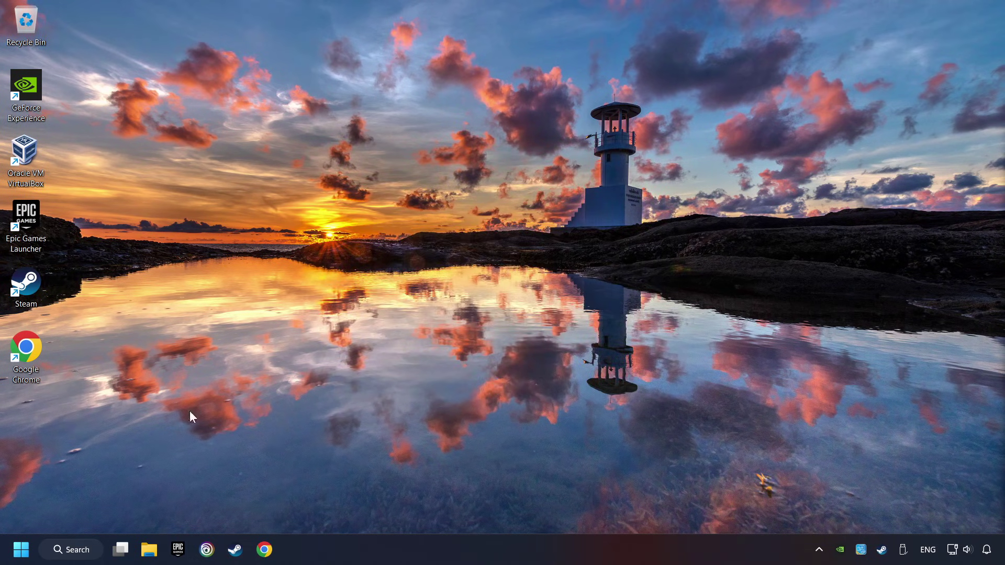
click(88, 552)
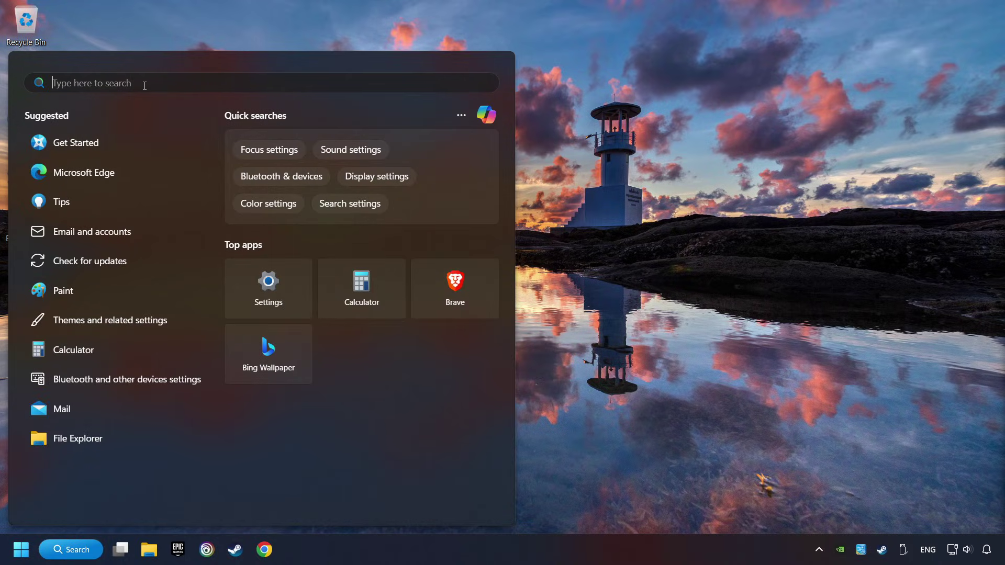
Step: Via the 'performance' search, set visual effects to Adjust for best performance, apply, then open Start
text(performance)
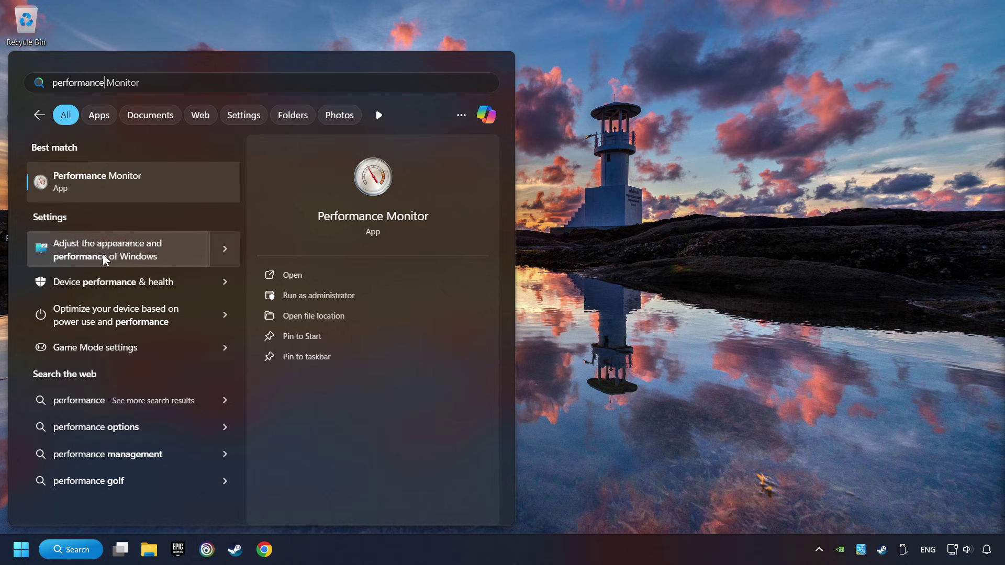
click(174, 250)
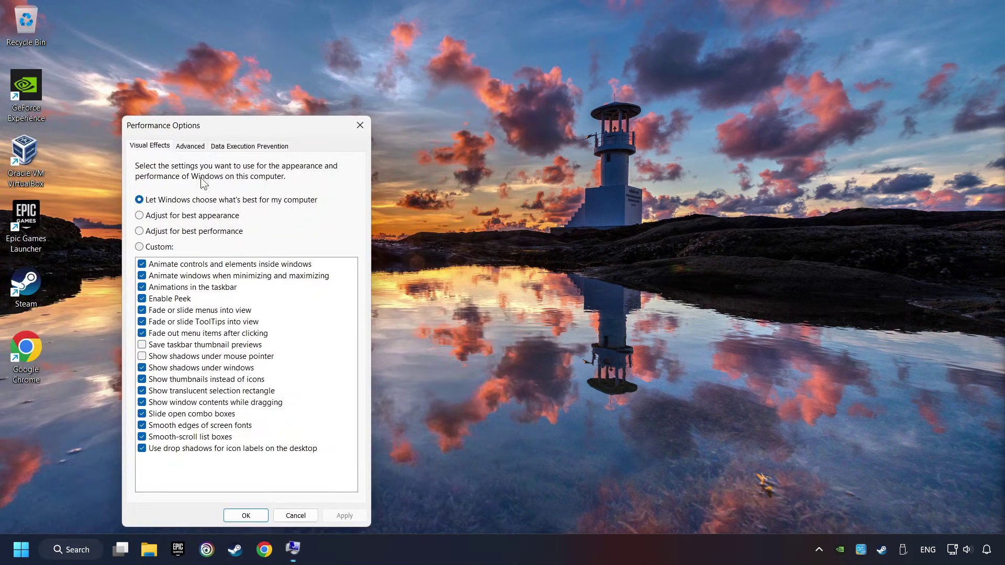
drag(216, 123, 457, 83)
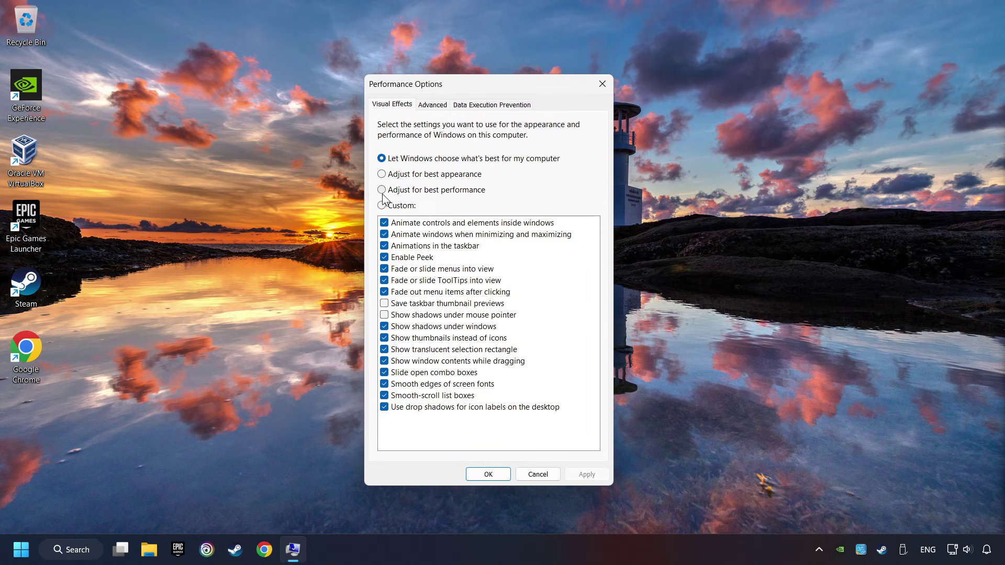
click(442, 194)
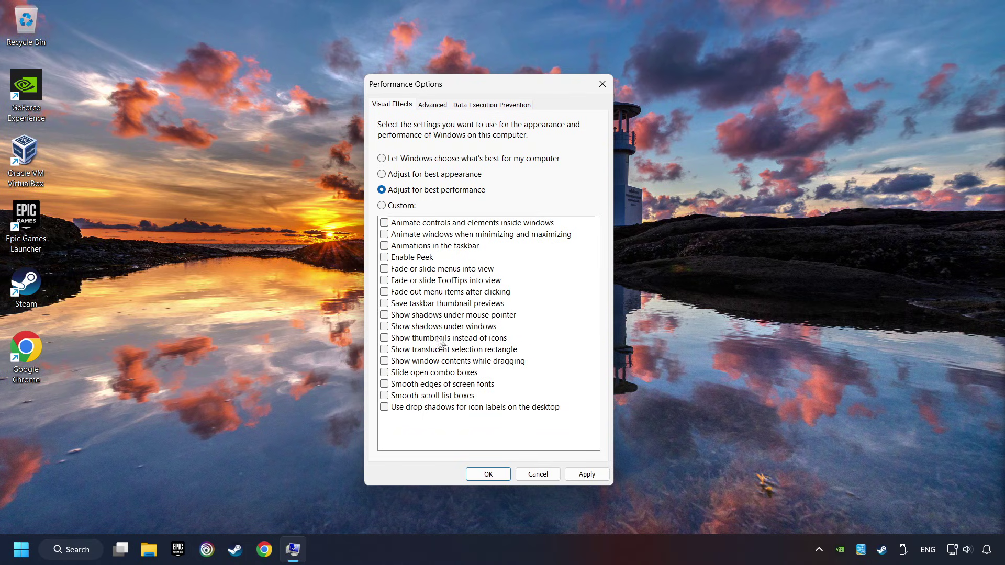
click(586, 475)
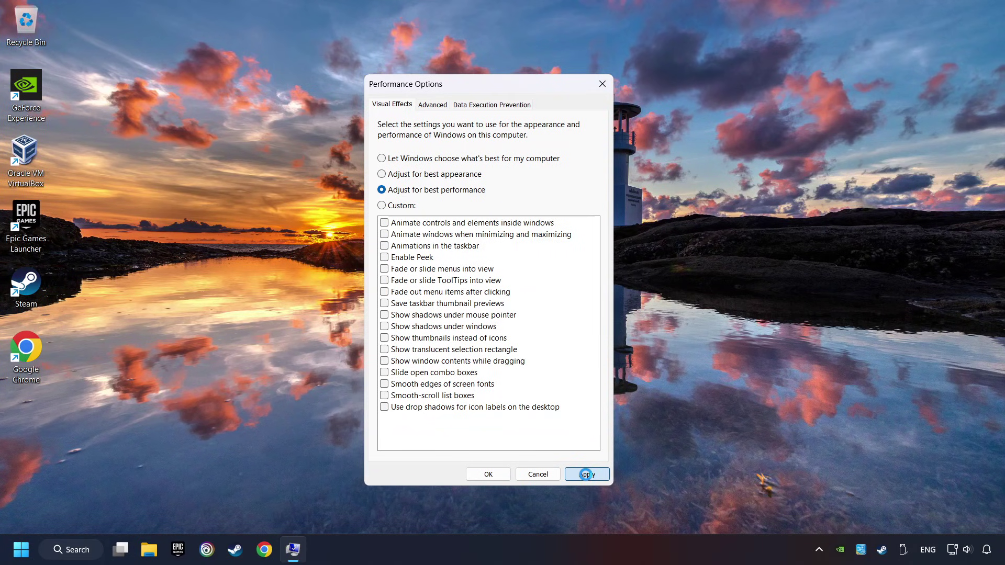
click(488, 474)
click(21, 549)
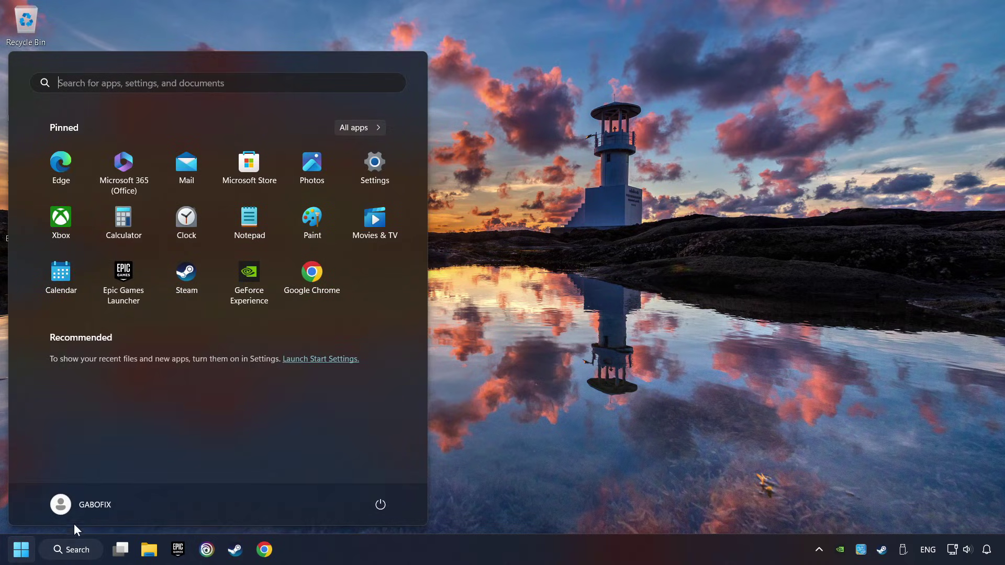